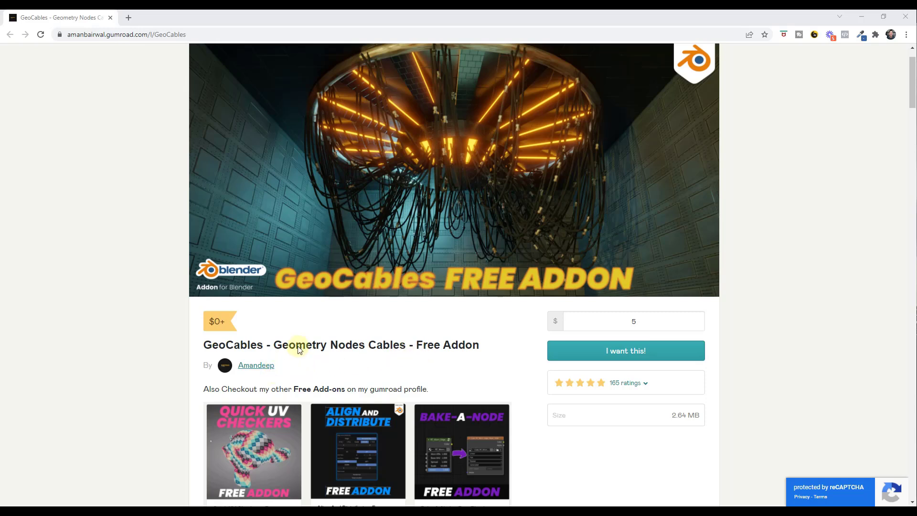
Check the GeoCables Gumroad page with a price of 0, then minimize Chrome to return to Blender
{"action": "scroll", "coordinate": [221, 354], "scroll_direction": "down", "scroll_amount": 1}
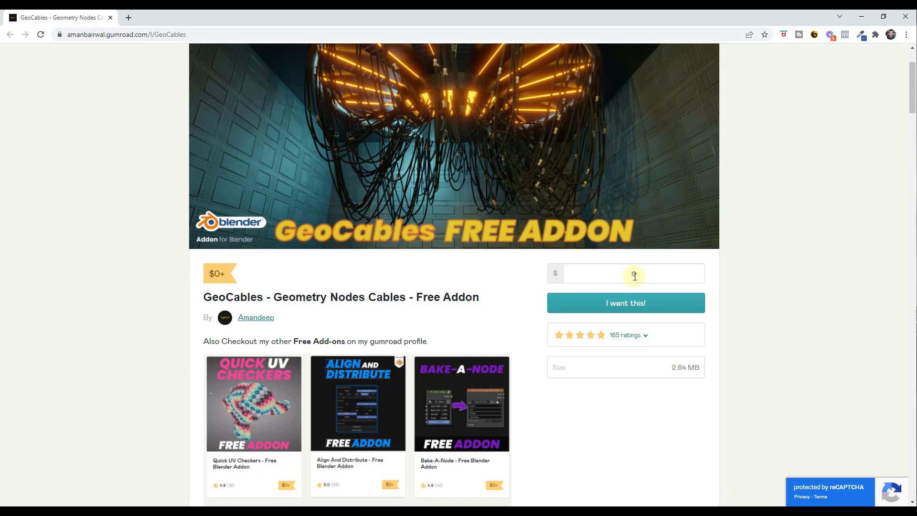
{"action": "scroll", "coordinate": [409, 216], "scroll_direction": "up", "scroll_amount": 2}
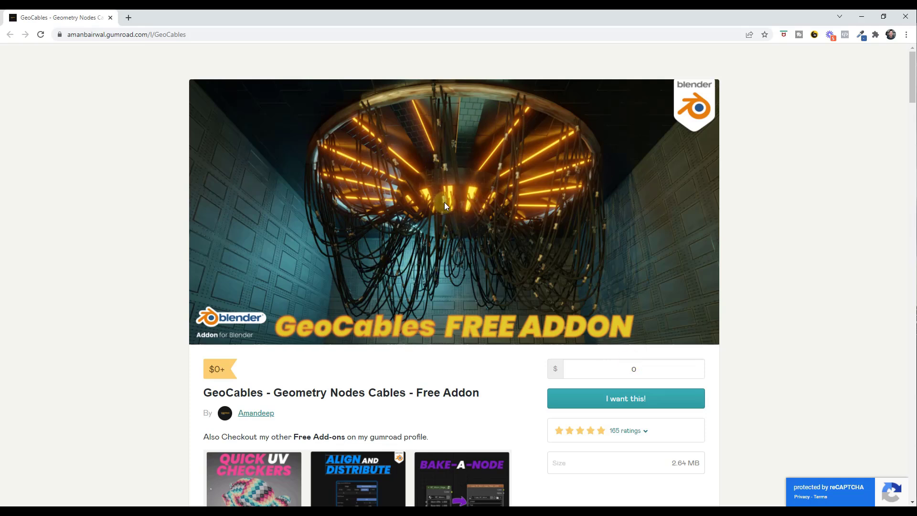
{"action": "left_click", "coordinate": [862, 16]}
{"action": "left_click", "coordinate": [37, 28]}
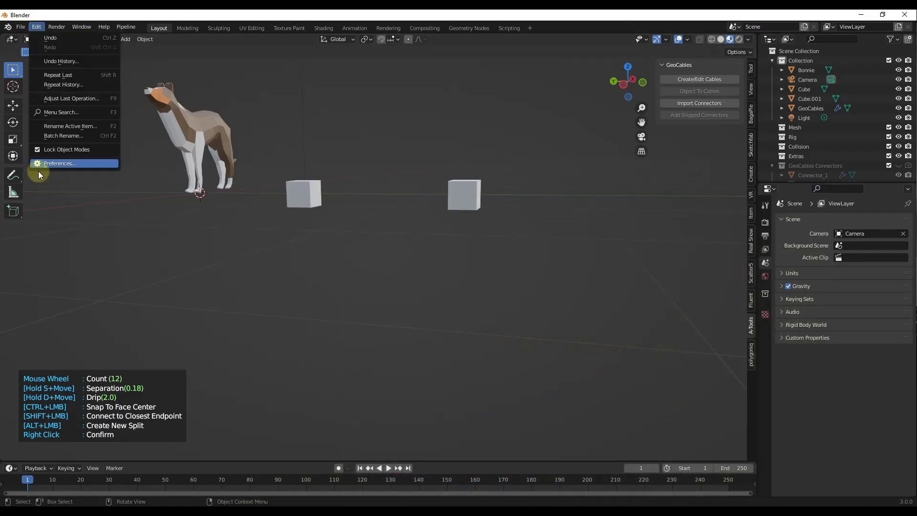
{"action": "left_click", "coordinate": [47, 163]}
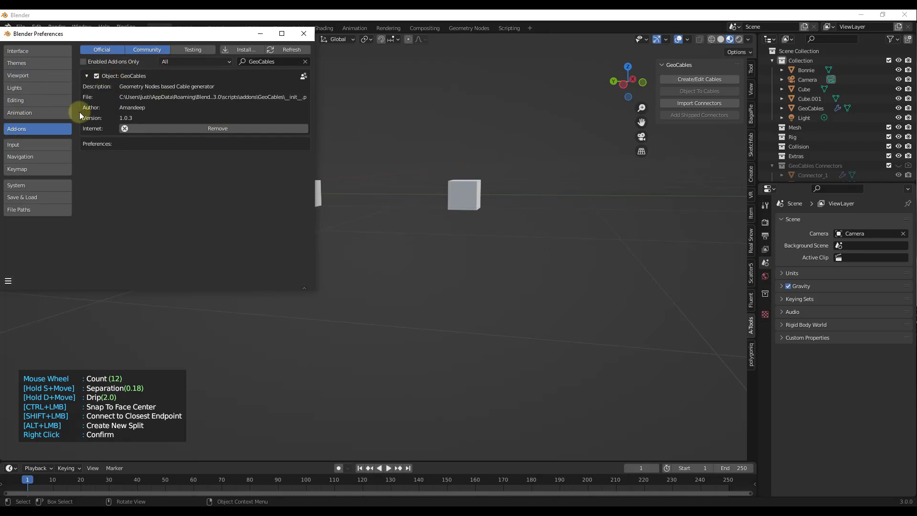
{"action": "left_click", "coordinate": [304, 33]}
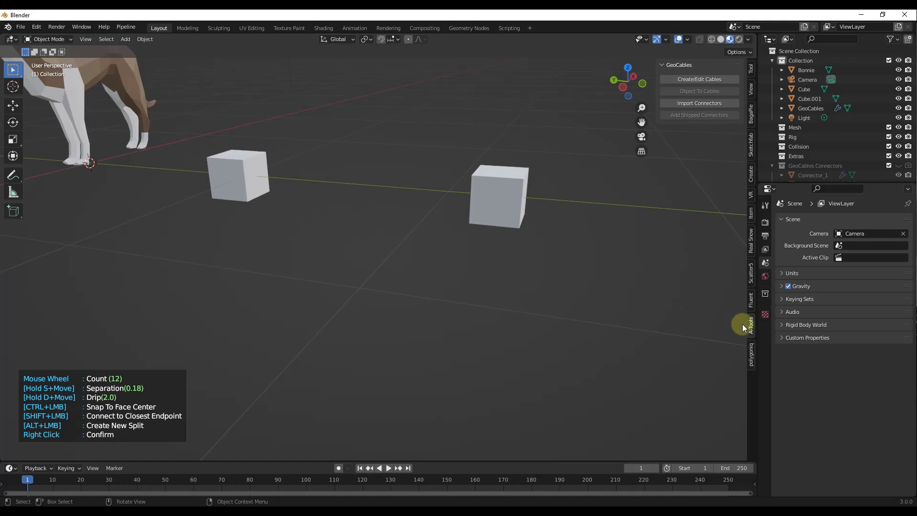
{"action": "key", "text": "n"}
{"action": "key", "text": "n"}
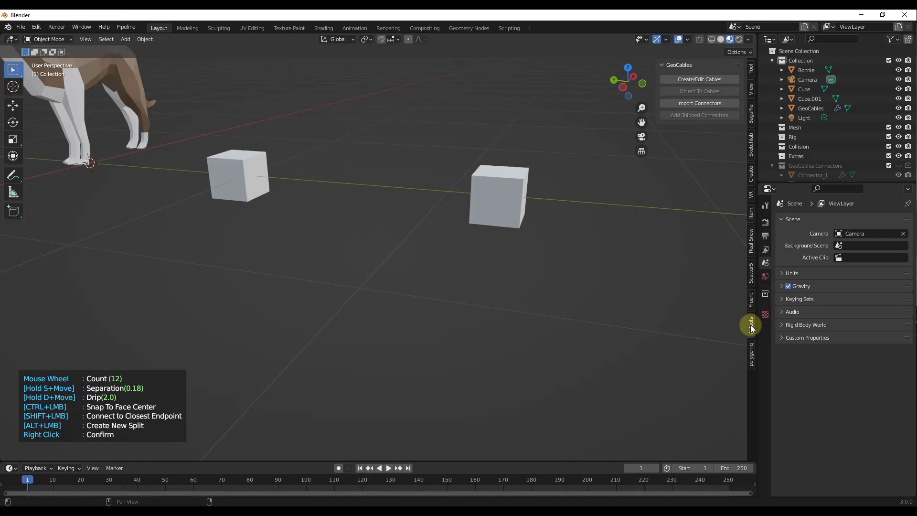
Run four new cables from the left cube to the right cube
{"action": "left_click", "coordinate": [709, 79]}
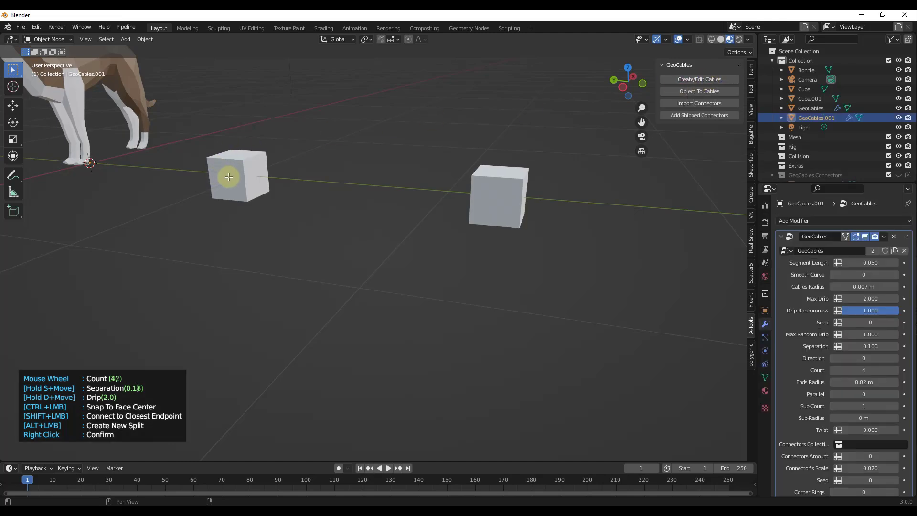
{"action": "left_click_drag", "start_coordinate": [229, 177], "coordinate": [497, 200]}
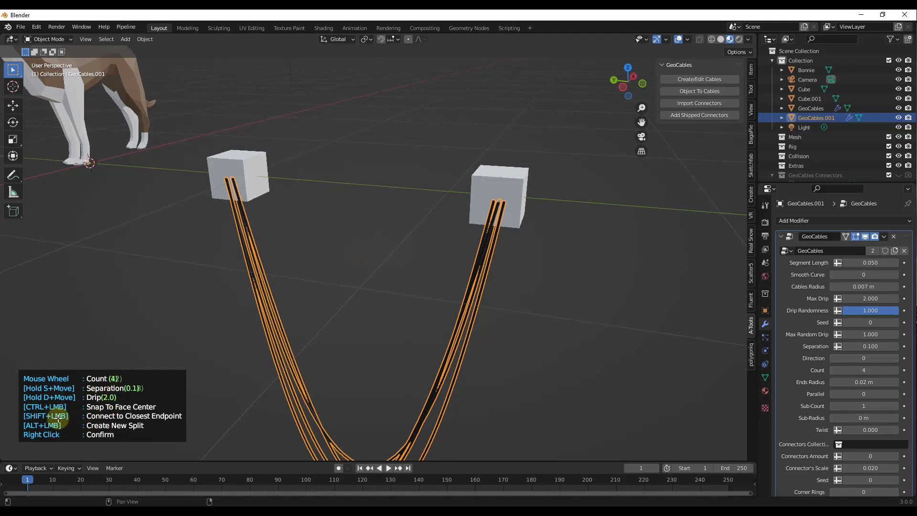
{"action": "scroll", "coordinate": [132, 386], "scroll_direction": "down", "scroll_amount": 1}
{"action": "scroll", "coordinate": [292, 311], "scroll_direction": "up", "scroll_amount": 1}
{"action": "scroll", "coordinate": [315, 303], "scroll_direction": "up", "scroll_amount": 1}
{"action": "scroll", "coordinate": [318, 303], "scroll_direction": "down", "scroll_amount": 2}
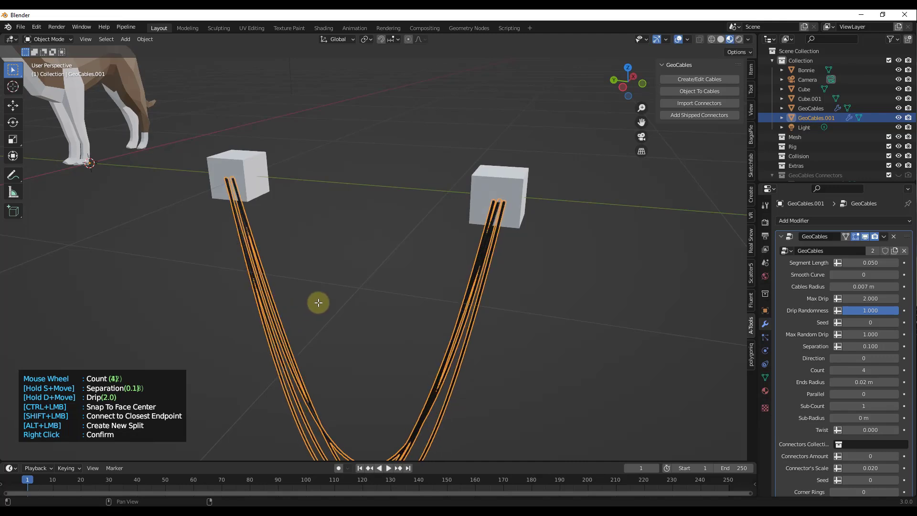
{"action": "scroll", "coordinate": [318, 303], "scroll_direction": "up", "scroll_amount": 1}
{"action": "scroll", "coordinate": [318, 304], "scroll_direction": "down", "scroll_amount": 1}
{"action": "scroll", "coordinate": [296, 330], "scroll_direction": "up", "scroll_amount": 1}
{"action": "scroll", "coordinate": [315, 327], "scroll_direction": "down", "scroll_amount": 1}
{"action": "scroll", "coordinate": [341, 326], "scroll_direction": "up", "scroll_amount": 1}
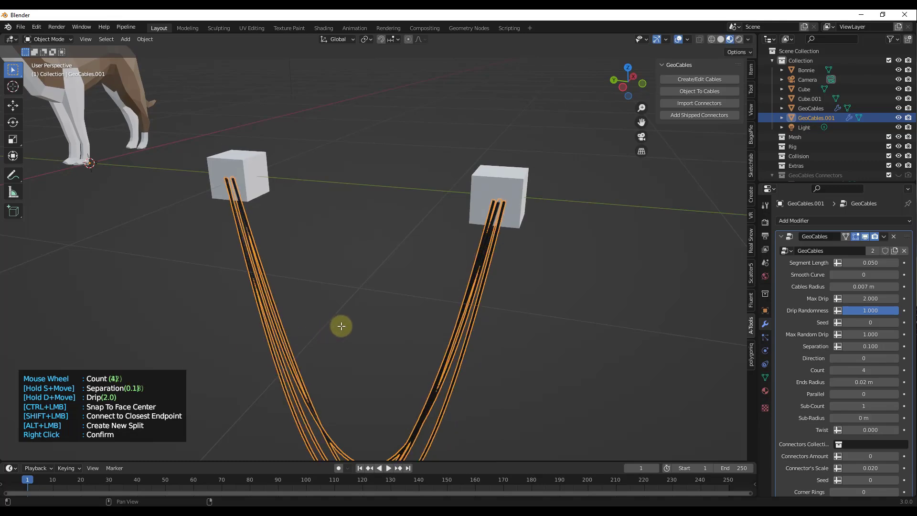
Adjust the cables to a separation of about 0.13 and a drip of 0.73
{"action": "key", "text": "s"}
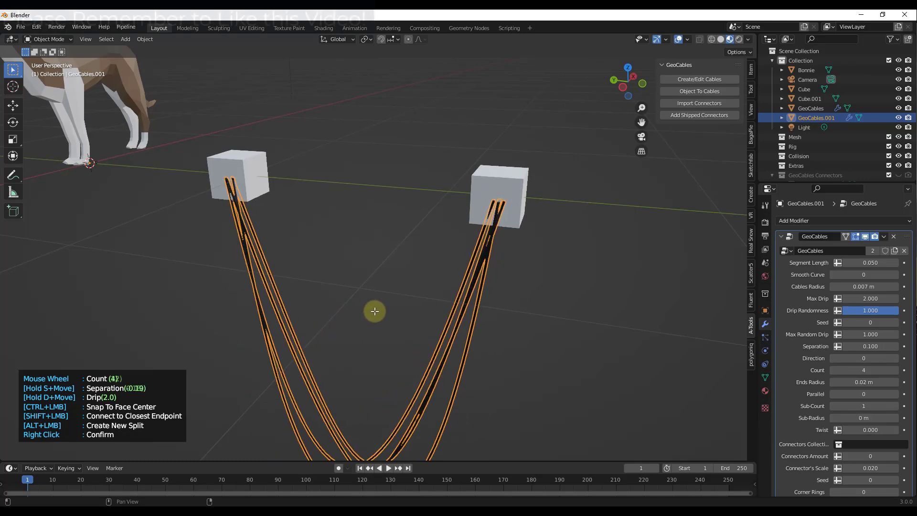
{"action": "key", "text": "s"}
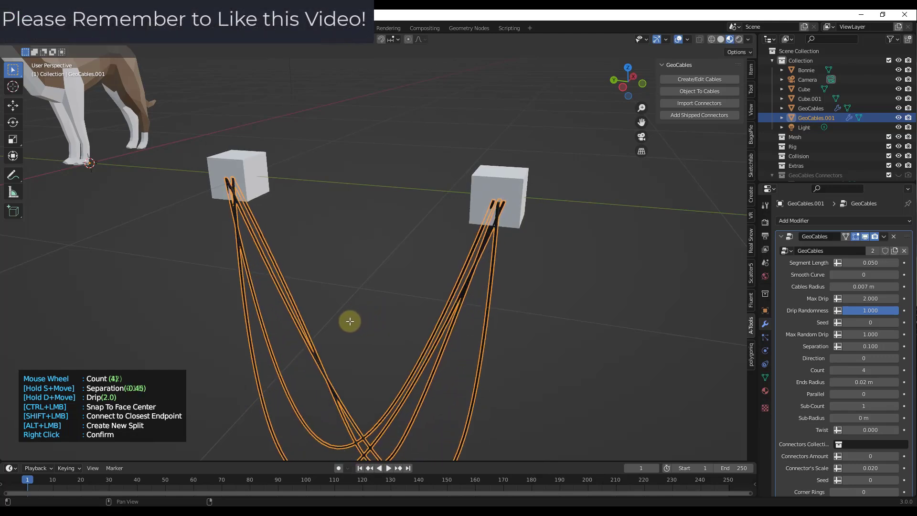
{"action": "key", "text": "d"}
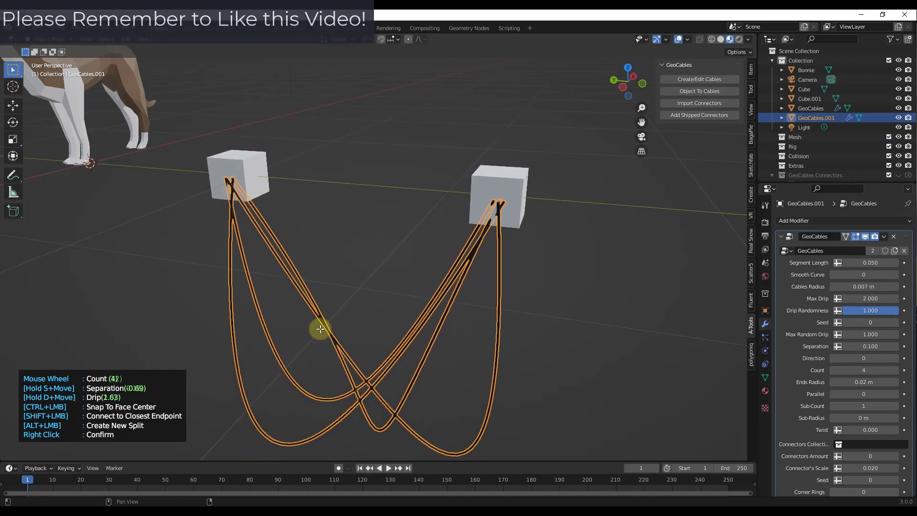
{"action": "key", "text": "s"}
{"action": "key", "text": "d"}
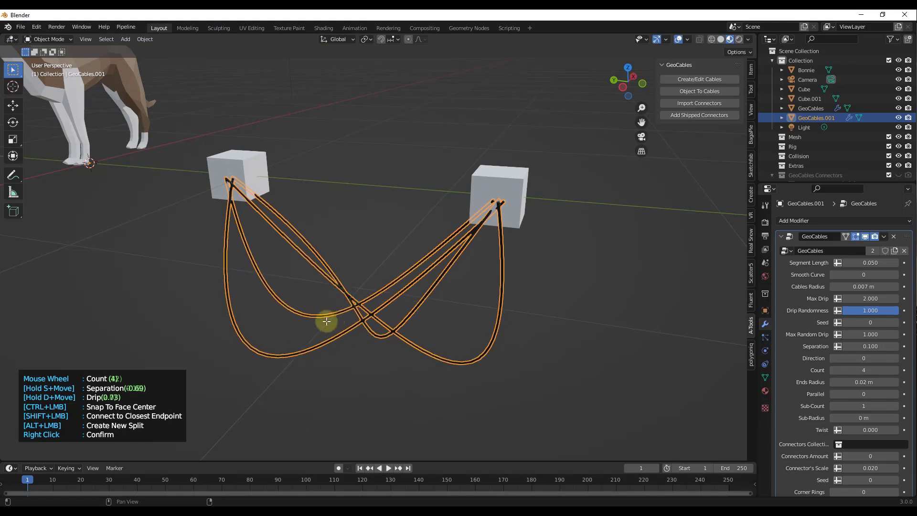
{"action": "key", "text": "s"}
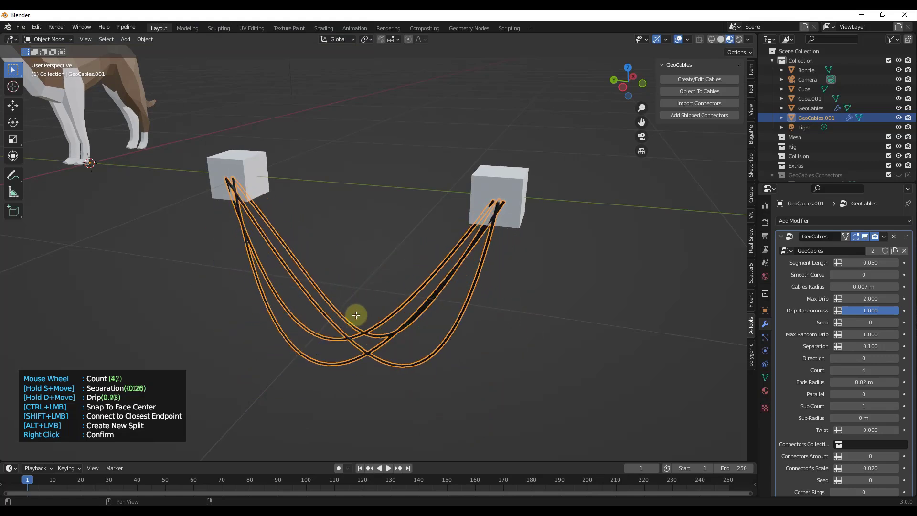
{"action": "key", "text": "s"}
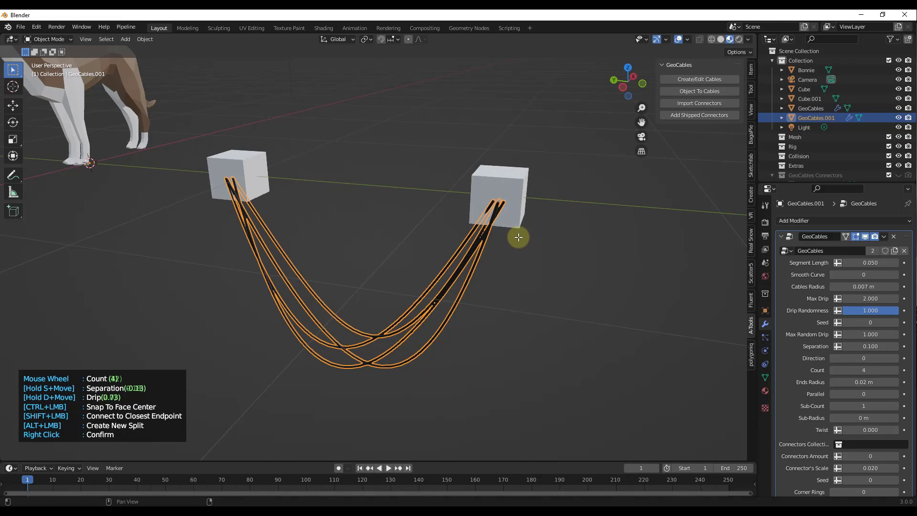
Attach the cable ends to the cubes' front faces and add more strands, making 12 cables
{"action": "middle_click_drag", "start_coordinate": [525, 228], "coordinate": [279, 228]}
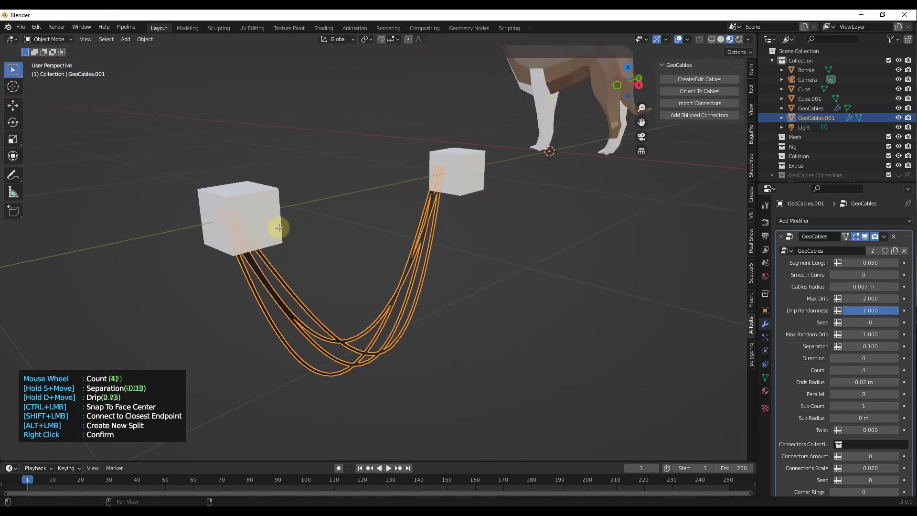
{"action": "left_click", "coordinate": [254, 218]}
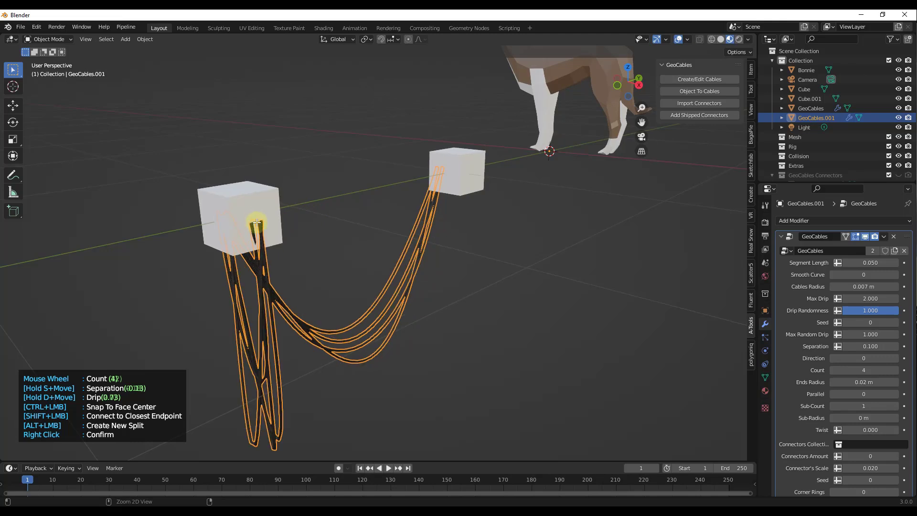
{"action": "left_click", "coordinate": [473, 172]}
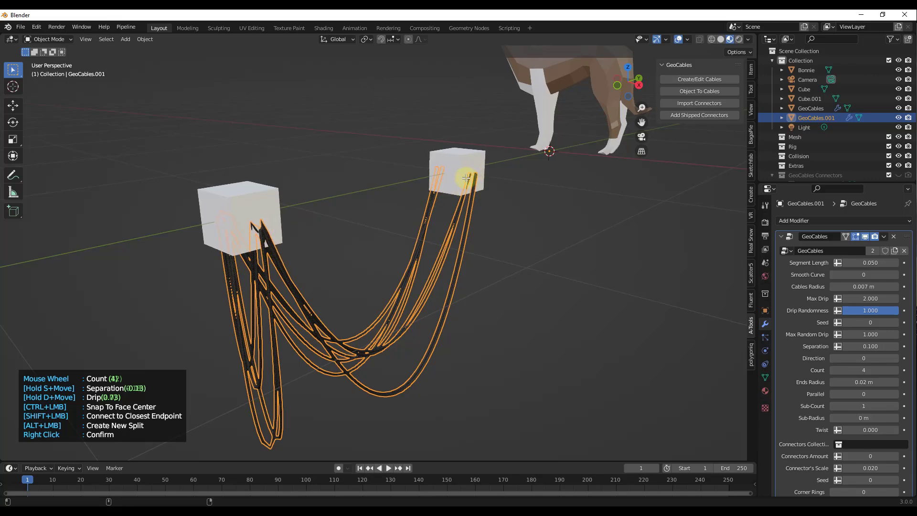
{"action": "left_click", "coordinate": [250, 230]}
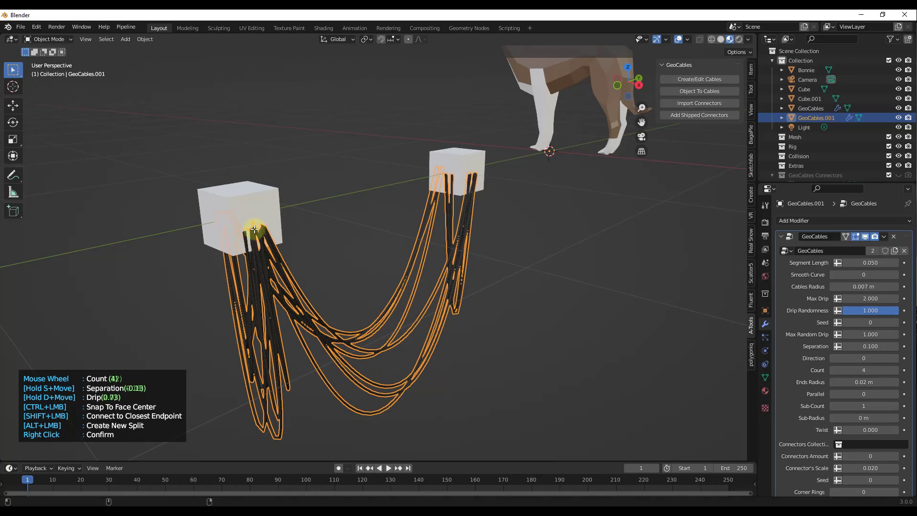
Widen the cable separation to 0.18 and adjust the drip
{"action": "mouse_move", "coordinate": [253, 236]}
{"action": "middle_mouse_down"}
{"action": "mouse_move", "coordinate": [297, 273]}
{"action": "mouse_move", "coordinate": [295, 225]}
{"action": "mouse_move", "coordinate": [239, 247]}
{"action": "middle_mouse_up"}
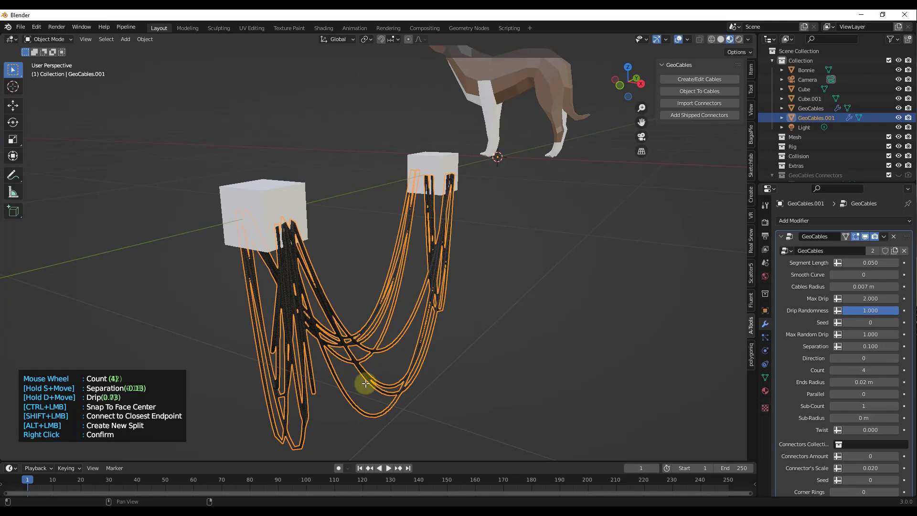
{"action": "key", "text": "s"}
{"action": "key", "text": "s"}
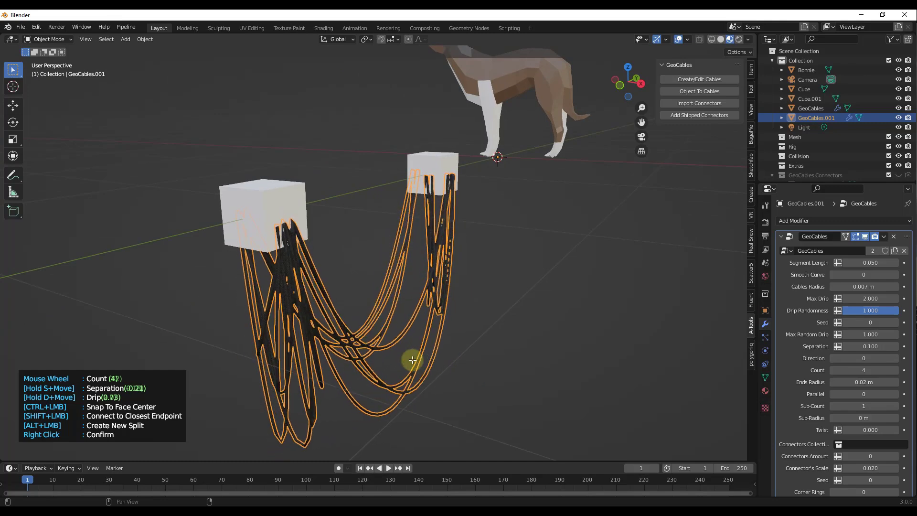
{"action": "key", "text": "d"}
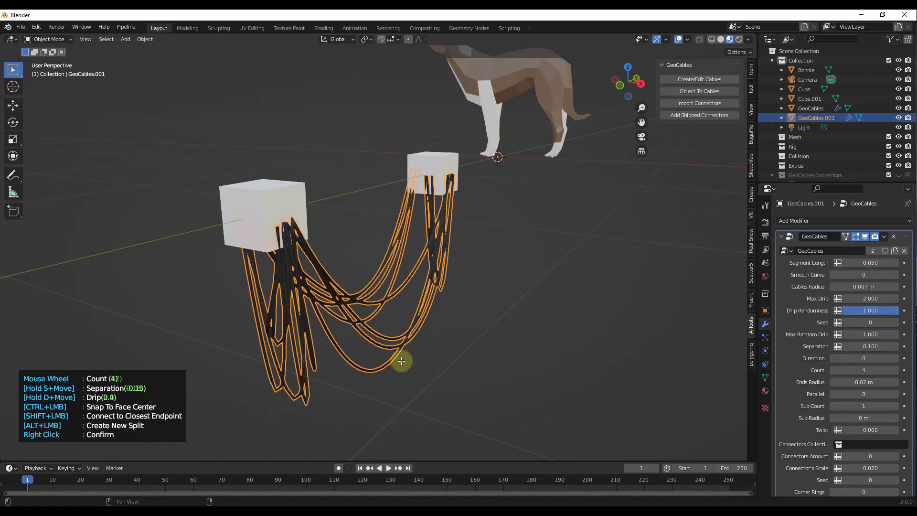
{"action": "key", "text": "d"}
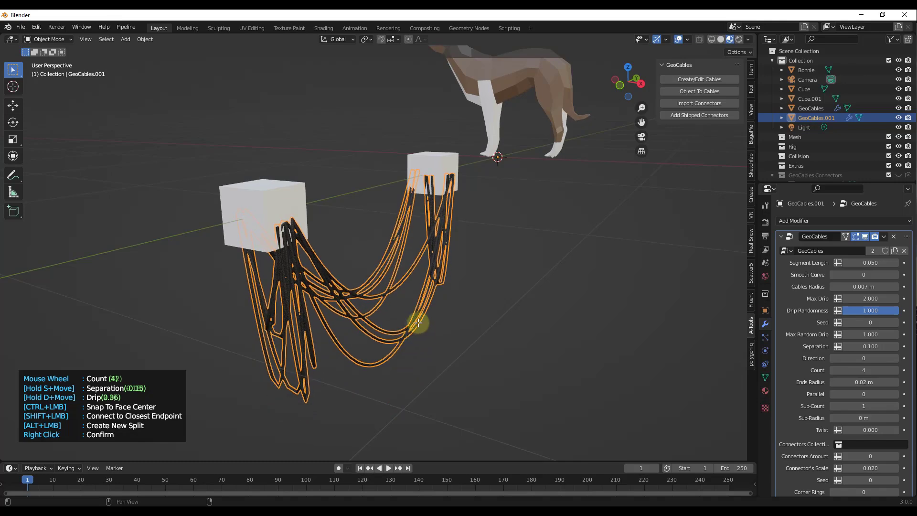
{"action": "middle_click_drag", "start_coordinate": [434, 306], "coordinate": [362, 297]}
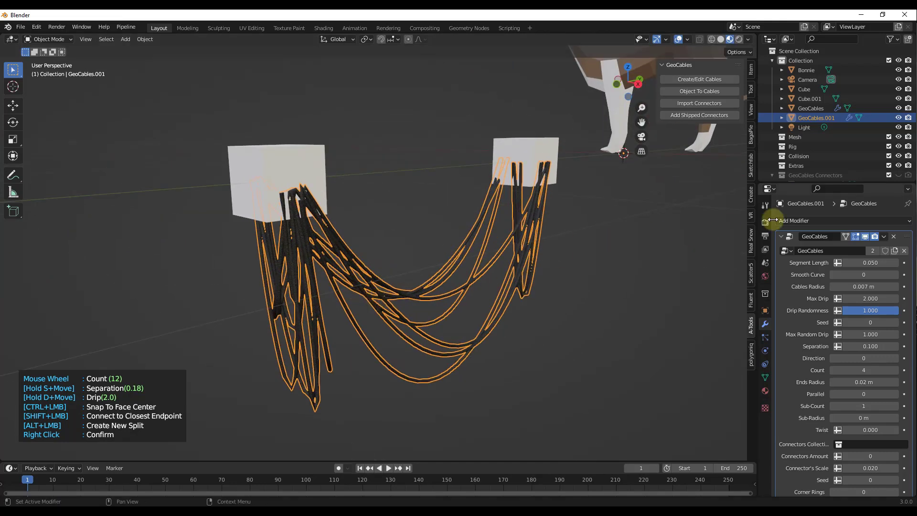
Reselect the cables and set Segment Length 0.010, Max Drip 0.500, Drip Randomness 0.908, Seed 34
{"action": "left_click", "coordinate": [692, 236]}
{"action": "left_click", "coordinate": [431, 274]}
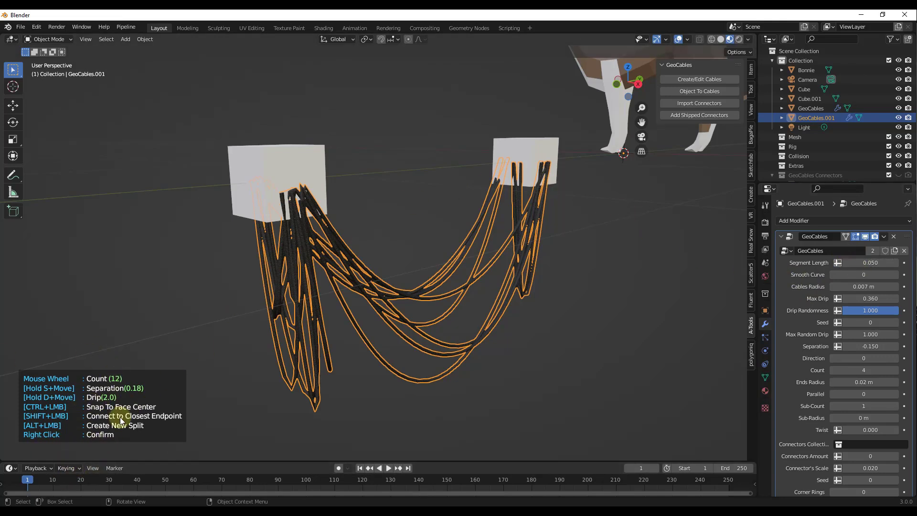
{"action": "middle_click_drag", "start_coordinate": [395, 315], "coordinate": [411, 311]}
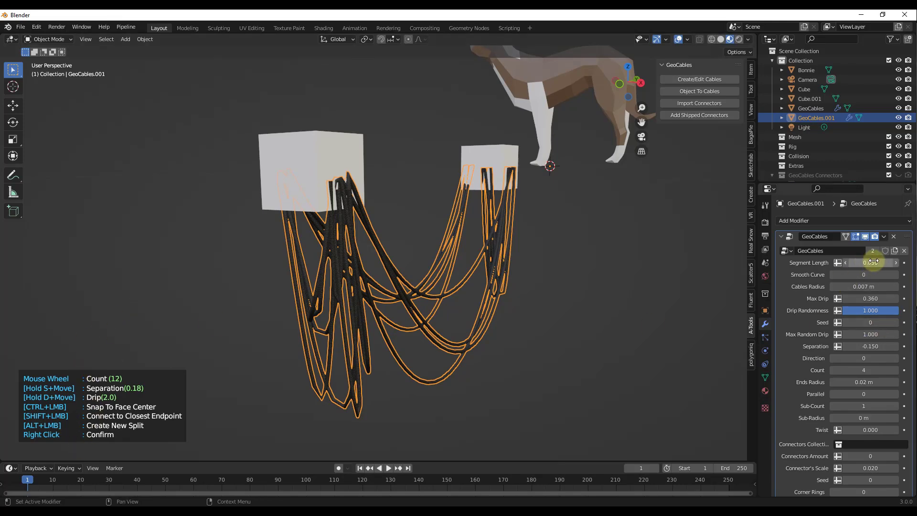
{"action": "left_click_drag", "start_coordinate": [879, 262], "coordinate": [870, 321]}
Set cable Separation to 0.020, adjust Direction, and enter 15 for the cable Count
{"action": "middle_click_drag", "start_coordinate": [395, 269], "coordinate": [451, 271]}
{"action": "scroll", "coordinate": [841, 296], "scroll_direction": "down", "scroll_amount": 4}
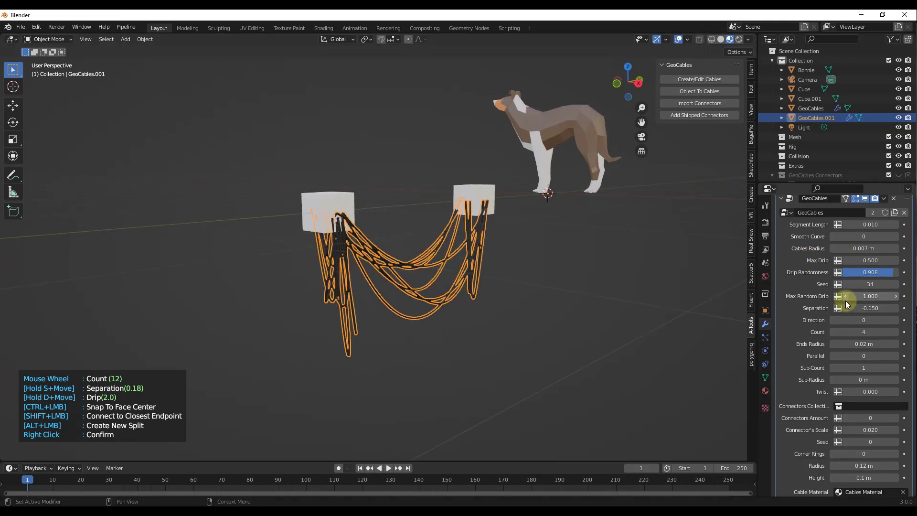
{"action": "mouse_move", "coordinate": [875, 278]}
{"action": "left_mouse_down"}
{"action": "mouse_move", "coordinate": [890, 278]}
{"action": "mouse_move", "coordinate": [875, 277]}
{"action": "left_mouse_up"}
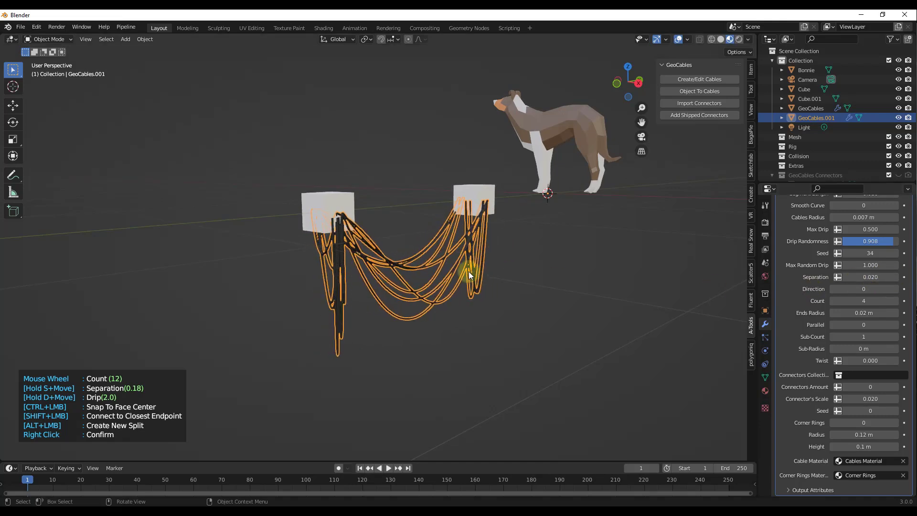
{"action": "left_click_drag", "start_coordinate": [865, 293], "coordinate": [832, 289]}
{"action": "left_click", "coordinate": [863, 301]}
{"action": "type", "text": "15"}
{"action": "key", "text": "Return"}
Give the cables a sub-radius of 0.01 m and a twist of 0.370
{"action": "scroll", "coordinate": [866, 301], "scroll_direction": "down", "scroll_amount": 10, "text": "ctrl"}
{"action": "scroll", "coordinate": [864, 301], "scroll_direction": "up", "scroll_amount": 4, "text": "ctrl"}
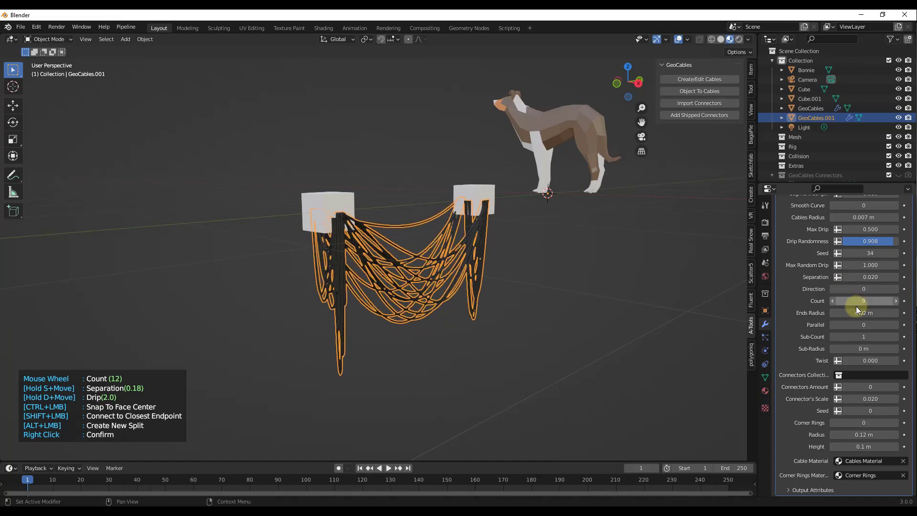
{"action": "scroll", "coordinate": [860, 326], "scroll_direction": "up", "scroll_amount": 1, "text": "ctrl"}
{"action": "scroll", "coordinate": [863, 327], "scroll_direction": "down", "scroll_amount": 1, "text": "ctrl"}
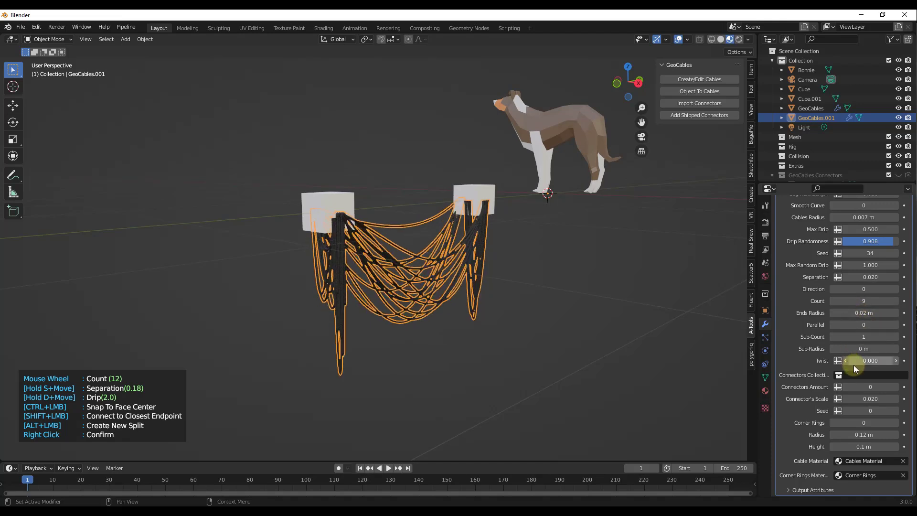
{"action": "left_click_drag", "start_coordinate": [893, 361], "coordinate": [9, 360]}
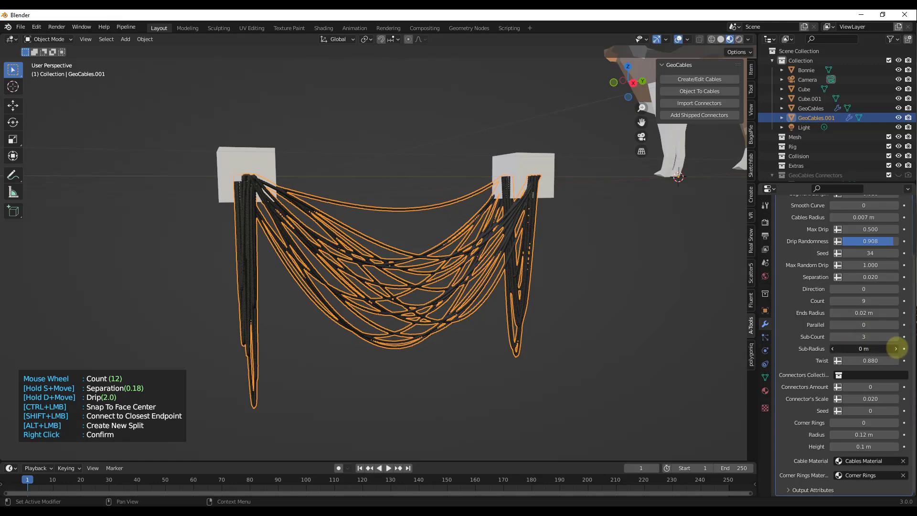
{"action": "left_click", "coordinate": [896, 349]}
{"action": "scroll", "coordinate": [501, 196], "scroll_direction": "up", "scroll_amount": 10}
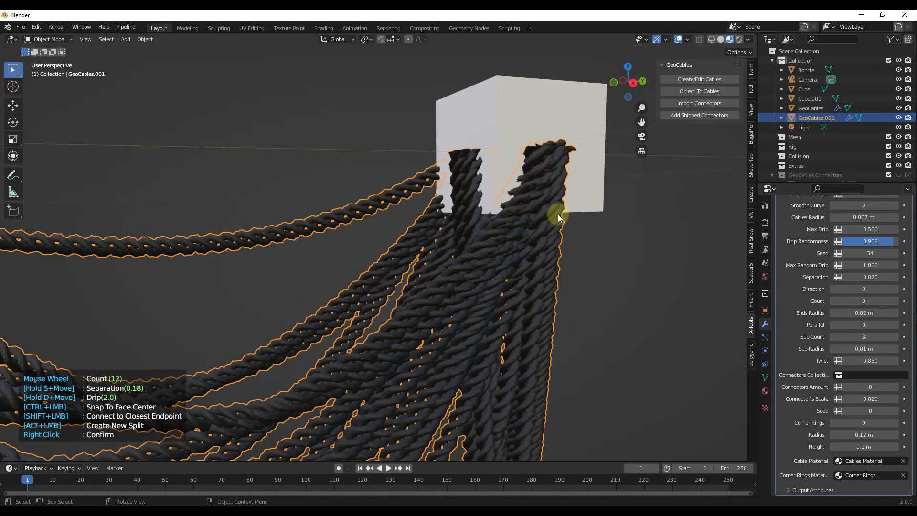
{"action": "scroll", "coordinate": [554, 219], "scroll_direction": "down", "scroll_amount": 1}
{"action": "left_click_drag", "start_coordinate": [884, 360], "coordinate": [831, 361]}
{"action": "scroll", "coordinate": [590, 169], "scroll_direction": "down", "scroll_amount": 5}
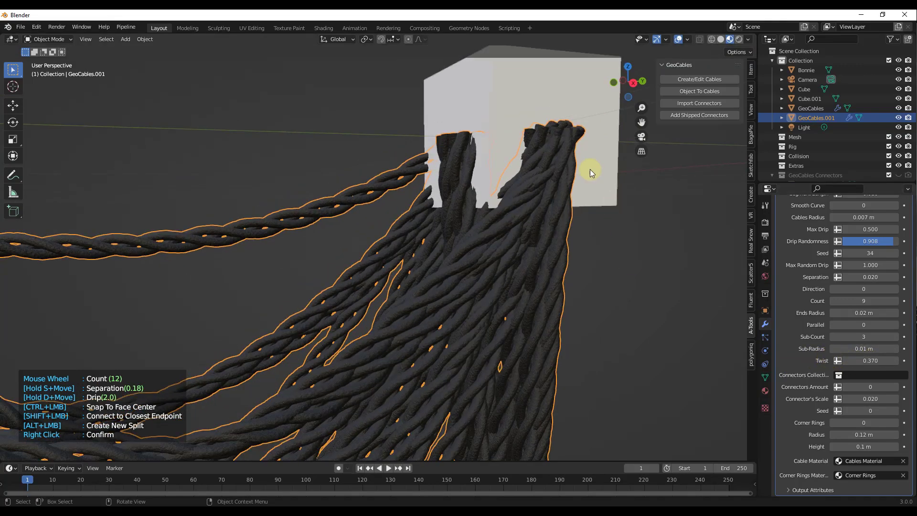
{"action": "scroll", "coordinate": [503, 246], "scroll_direction": "up", "scroll_amount": 3}
{"action": "scroll", "coordinate": [409, 262], "scroll_direction": "down", "scroll_amount": 3}
{"action": "scroll", "coordinate": [369, 287], "scroll_direction": "up", "scroll_amount": 3}
{"action": "middle_click_drag", "start_coordinate": [293, 276], "coordinate": [360, 272]}
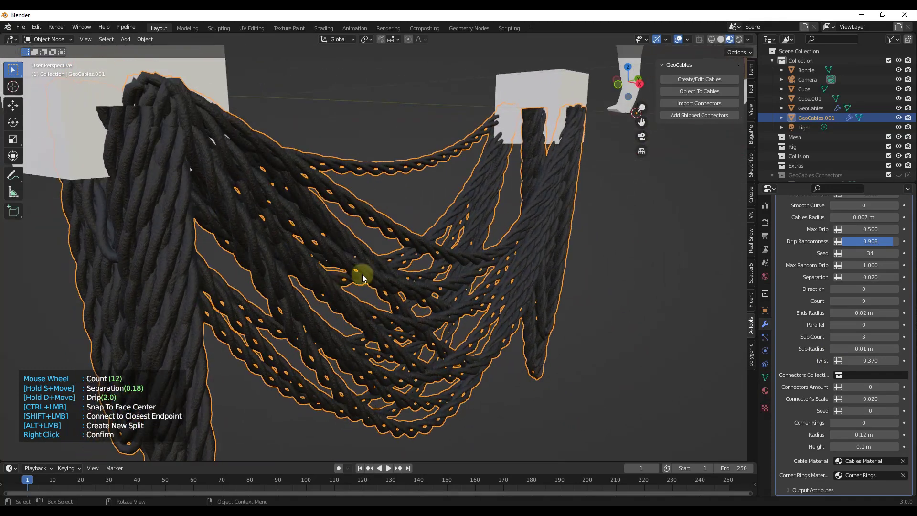
Set the number of sub-strands per cable to 4
{"action": "left_click", "coordinate": [833, 336]}
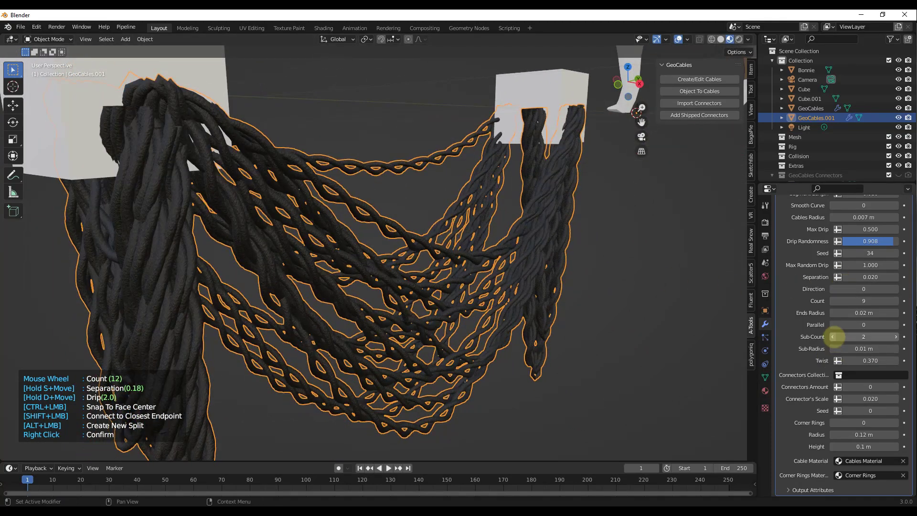
{"action": "left_click", "coordinate": [896, 337]}
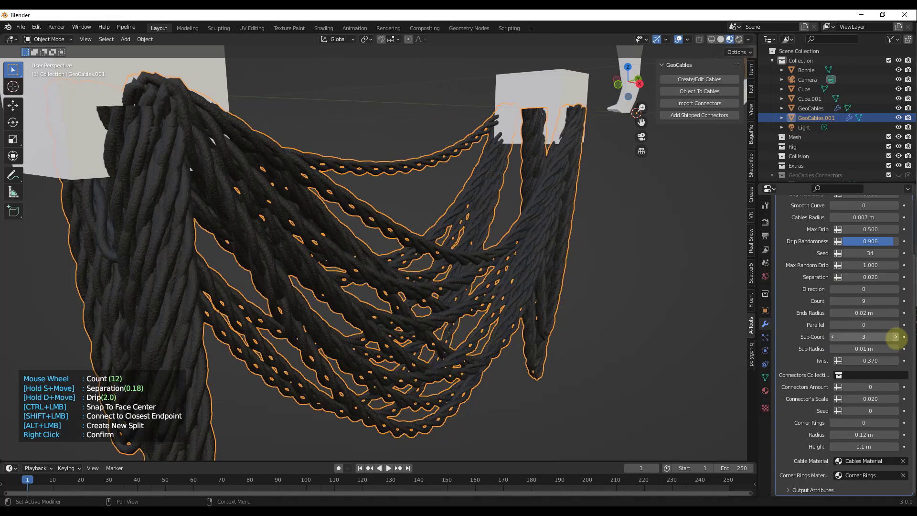
{"action": "left_click", "coordinate": [896, 337]}
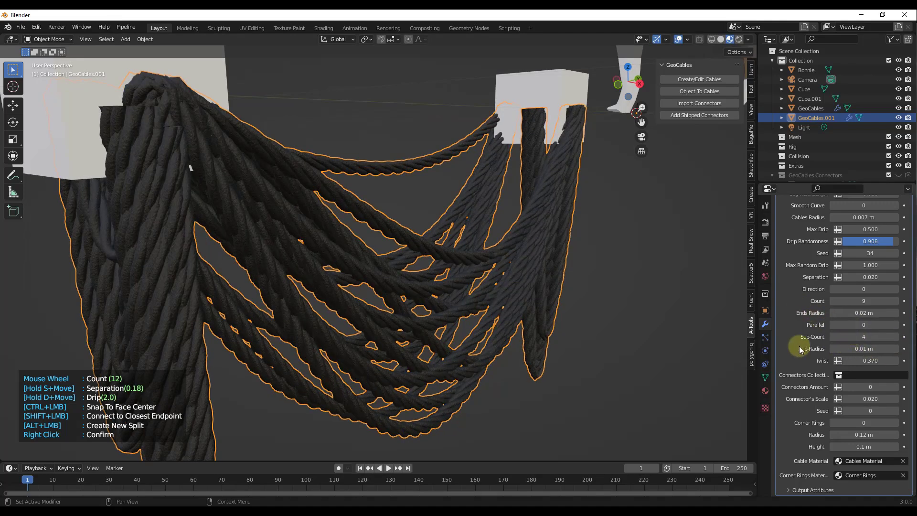
{"action": "scroll", "coordinate": [425, 251], "scroll_direction": "down", "scroll_amount": 3}
{"action": "middle_click_drag", "start_coordinate": [426, 251], "coordinate": [394, 237]}
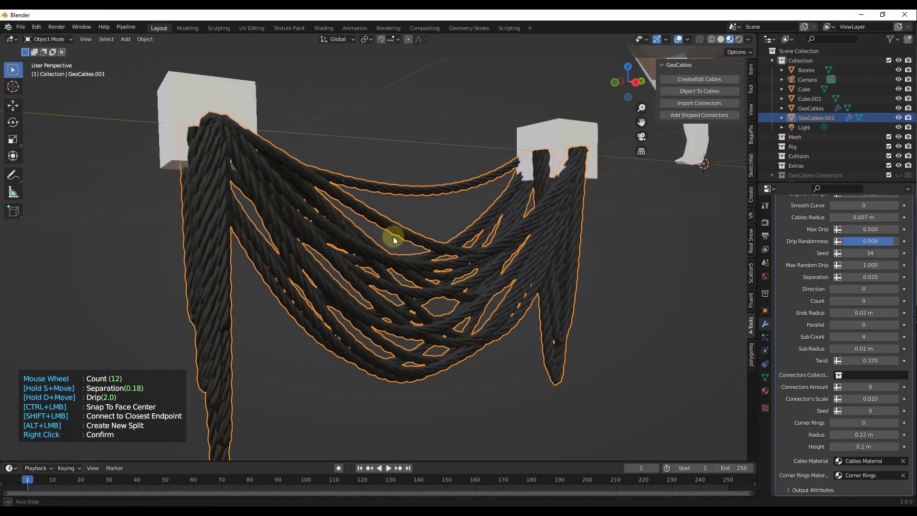
{"action": "scroll", "coordinate": [394, 236], "scroll_direction": "down", "scroll_amount": 4}
{"action": "scroll", "coordinate": [408, 265], "scroll_direction": "up", "scroll_amount": 5}
{"action": "scroll", "coordinate": [425, 251], "scroll_direction": "up", "scroll_amount": 1}
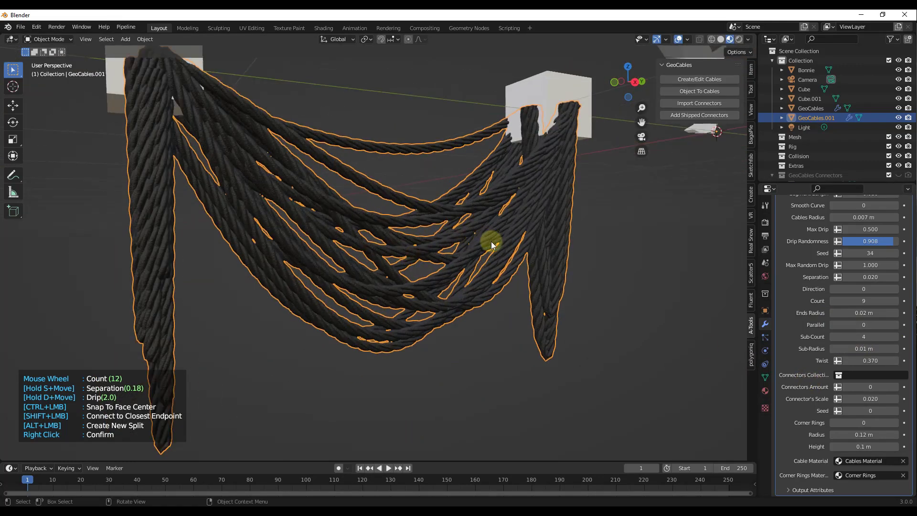
{"action": "mouse_move", "coordinate": [652, 511]}
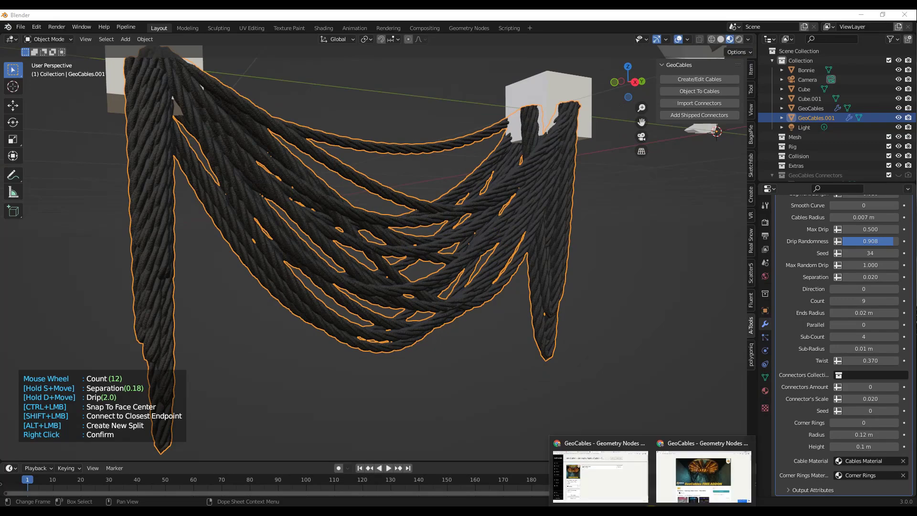
{"action": "left_click", "coordinate": [704, 475]}
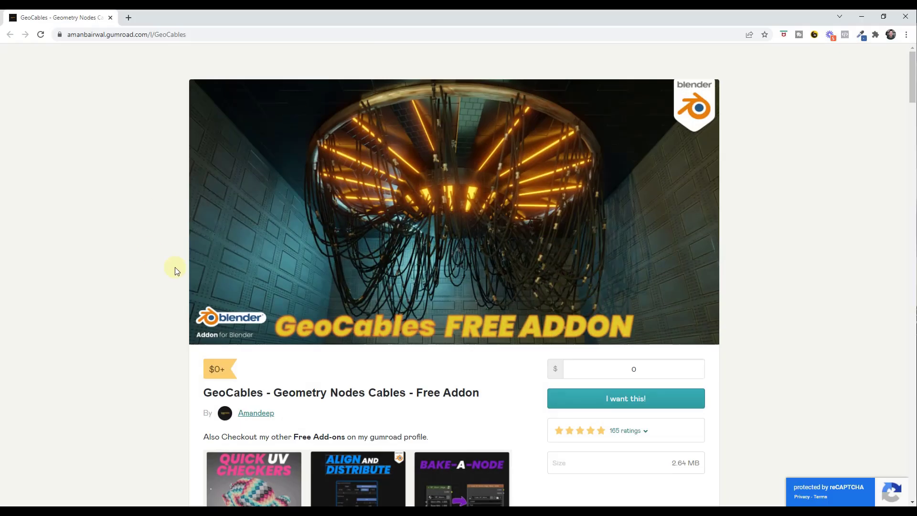
{"action": "scroll", "coordinate": [488, 256], "scroll_direction": "down", "scroll_amount": 20}
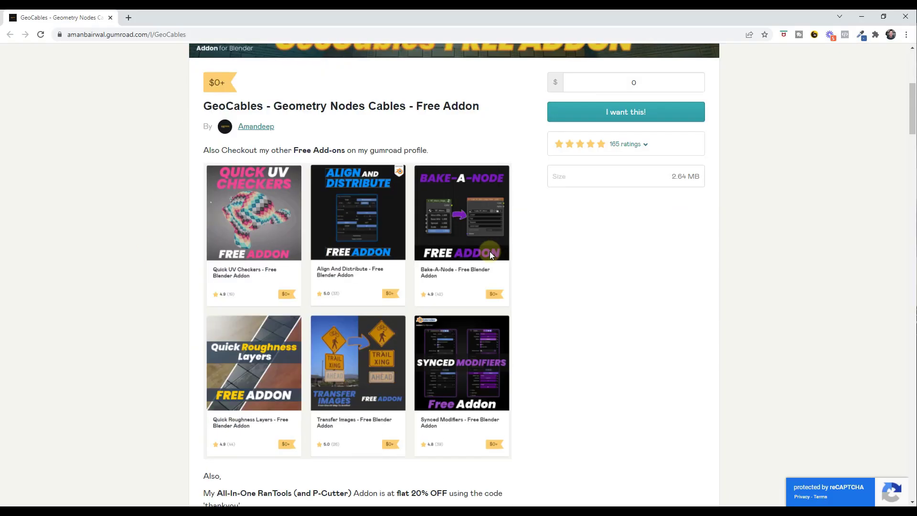
{"action": "scroll", "coordinate": [488, 256], "scroll_direction": "down", "scroll_amount": 1}
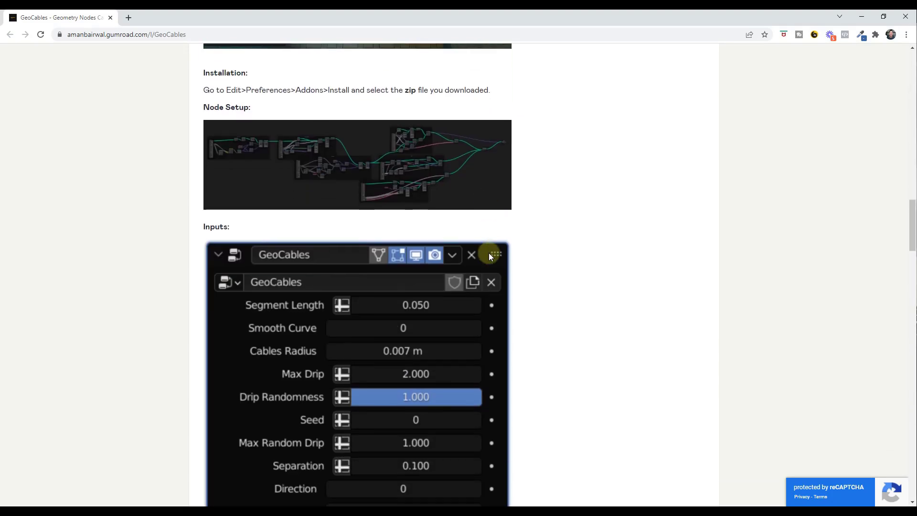
{"action": "scroll", "coordinate": [491, 252], "scroll_direction": "down", "scroll_amount": 6}
{"action": "scroll", "coordinate": [491, 251], "scroll_direction": "down", "scroll_amount": 10}
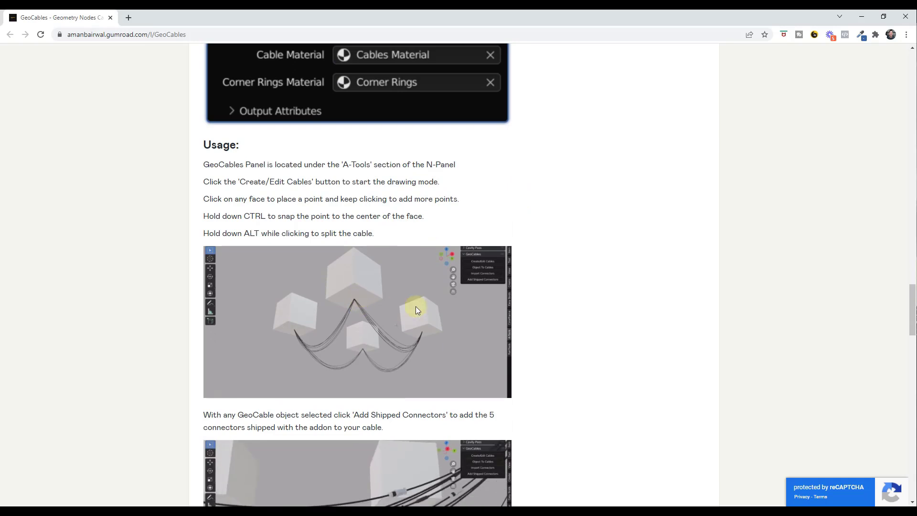
{"action": "scroll", "coordinate": [366, 277], "scroll_direction": "down", "scroll_amount": 3}
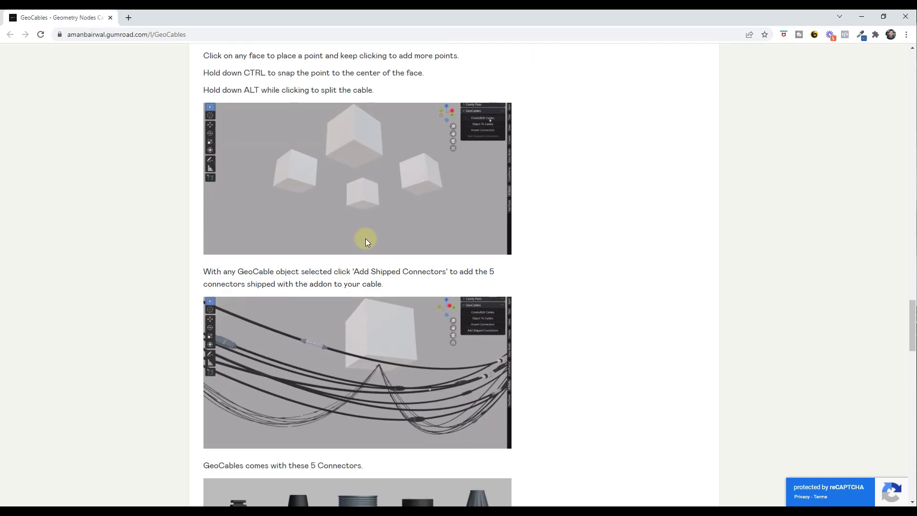
{"action": "scroll", "coordinate": [430, 211], "scroll_direction": "down", "scroll_amount": 6}
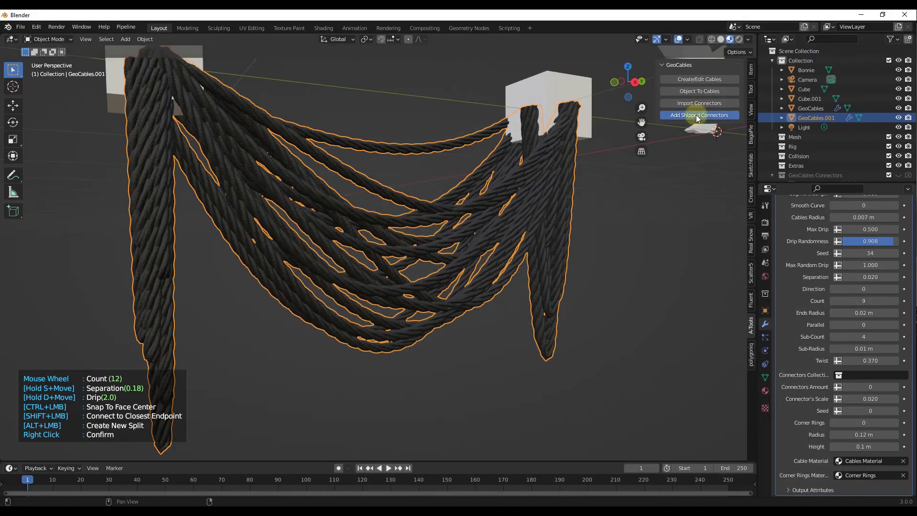
Reduce each cable to a single strand with sub-count 1
{"action": "scroll", "coordinate": [335, 232], "scroll_direction": "up", "scroll_amount": 5}
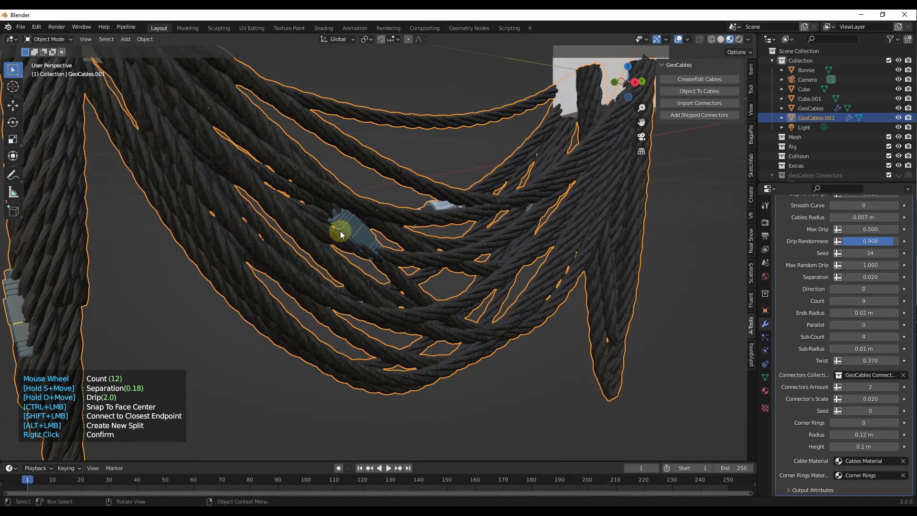
{"action": "scroll", "coordinate": [359, 228], "scroll_direction": "down", "scroll_amount": 6}
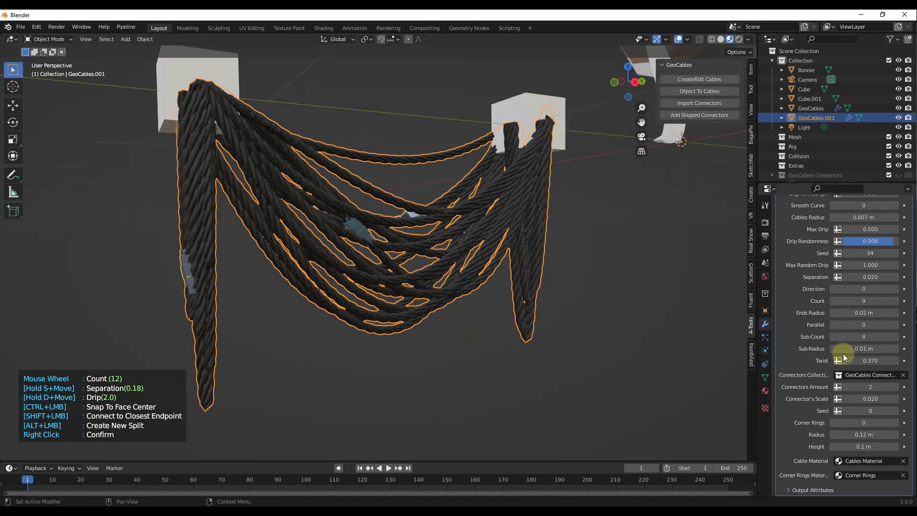
{"action": "left_click", "coordinate": [833, 337]}
{"action": "left_click", "coordinate": [833, 337]}
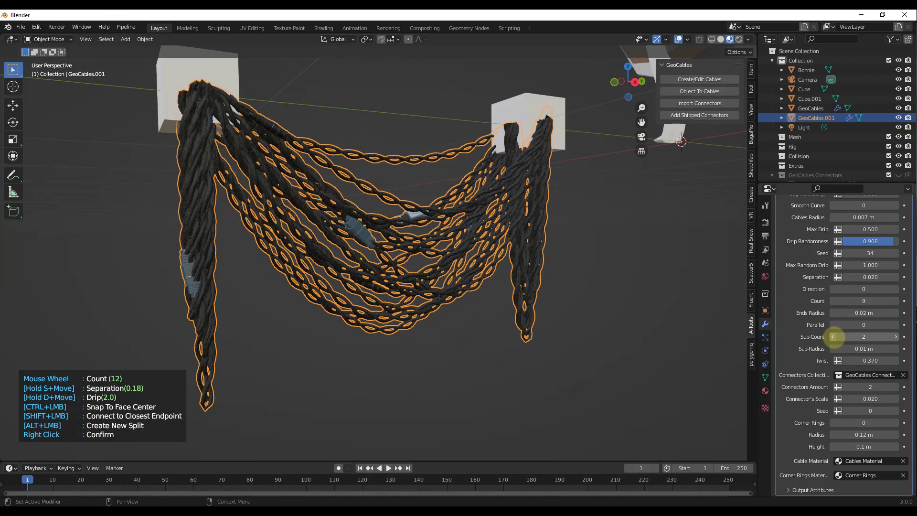
{"action": "left_click", "coordinate": [833, 336]}
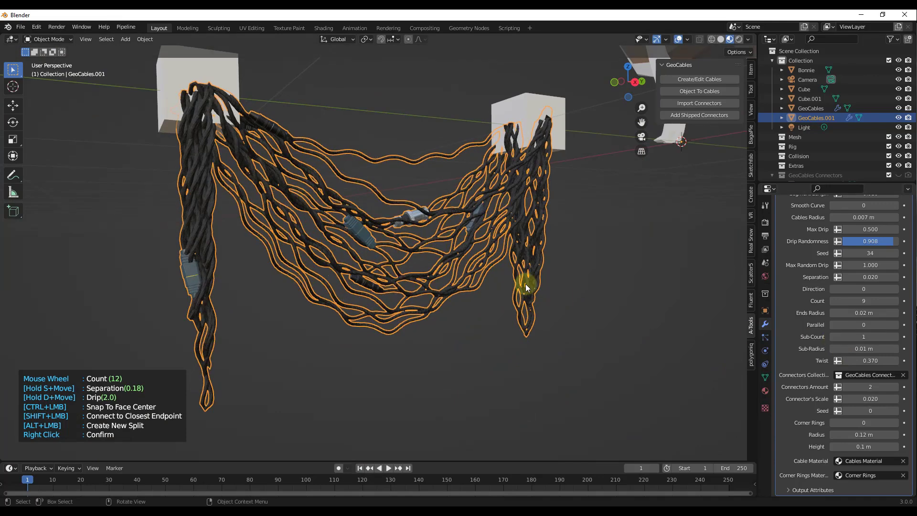
Set Twist to 0.000 and Sub-Radius to 0 m, with Connectors Amount at 2
{"action": "scroll", "coordinate": [354, 231], "scroll_direction": "up", "scroll_amount": 4}
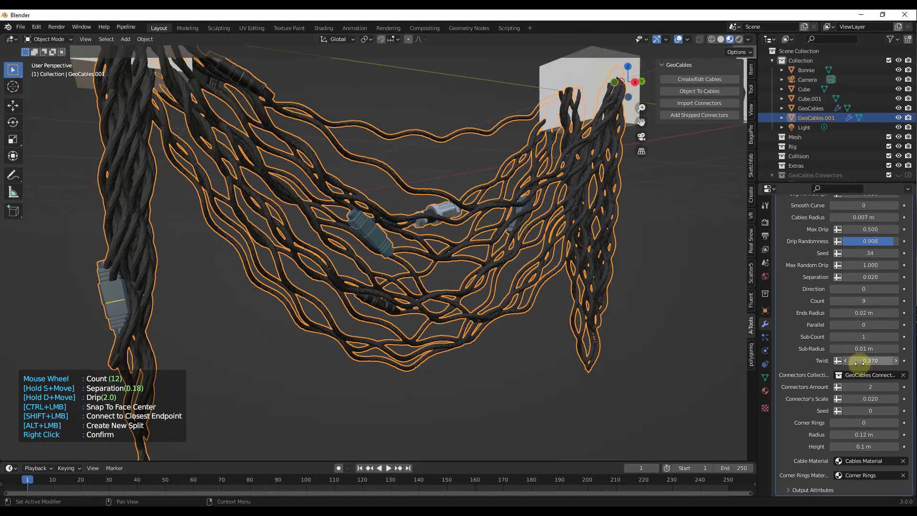
{"action": "left_click_drag", "start_coordinate": [860, 362], "coordinate": [846, 361]}
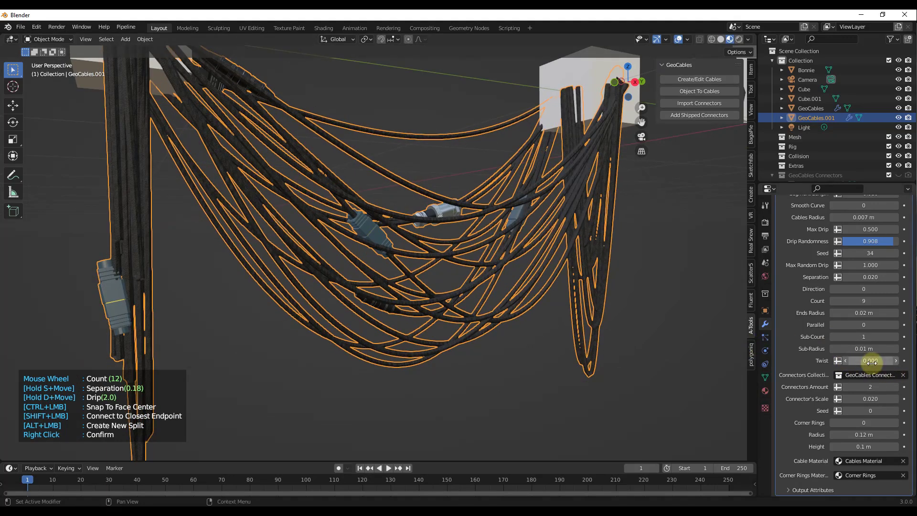
{"action": "left_click_drag", "start_coordinate": [867, 349], "coordinate": [854, 349]}
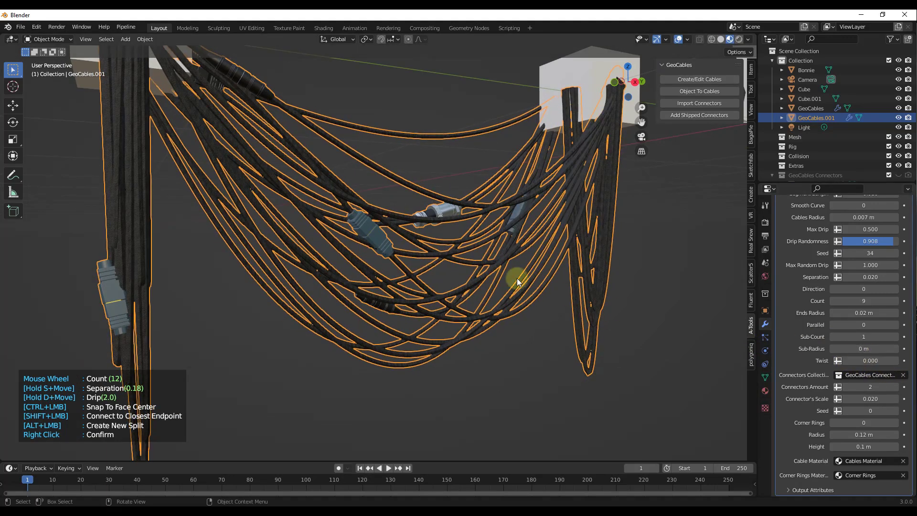
{"action": "scroll", "coordinate": [476, 268], "scroll_direction": "down", "scroll_amount": 4}
{"action": "scroll", "coordinate": [533, 228], "scroll_direction": "up", "scroll_amount": 2}
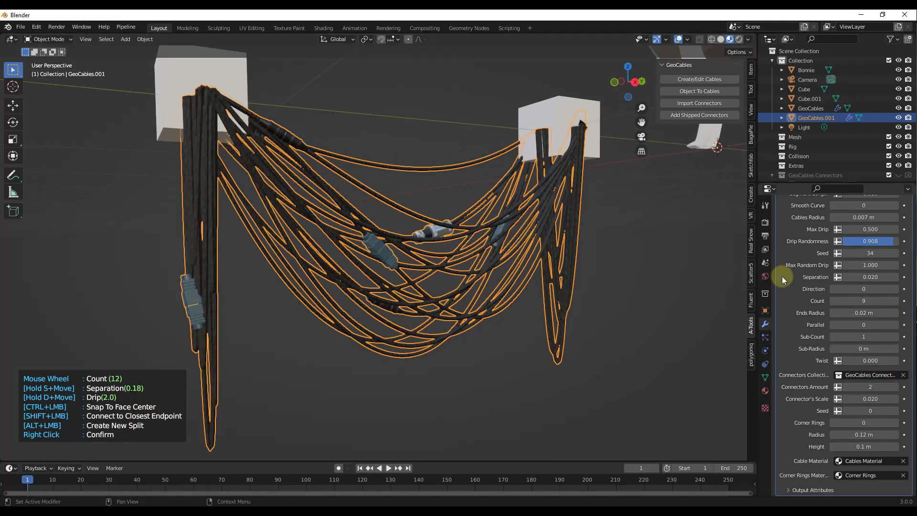
{"action": "mouse_move", "coordinate": [871, 387]}
{"action": "left_mouse_down"}
{"action": "mouse_move", "coordinate": [874, 399]}
{"action": "mouse_move", "coordinate": [889, 399]}
{"action": "mouse_move", "coordinate": [860, 399]}
{"action": "left_mouse_up"}
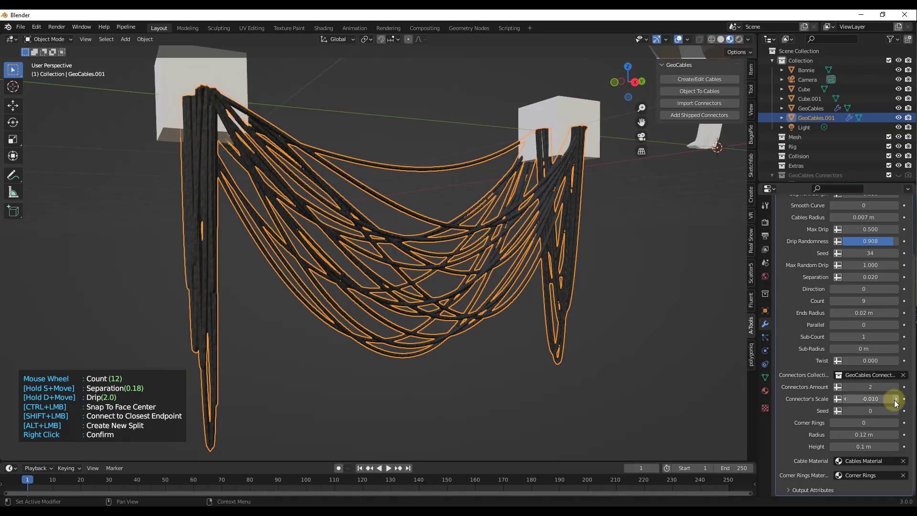
Set the connector scale to 0.010 and settle Connectors Amount at 3
{"action": "left_click", "coordinate": [897, 399]}
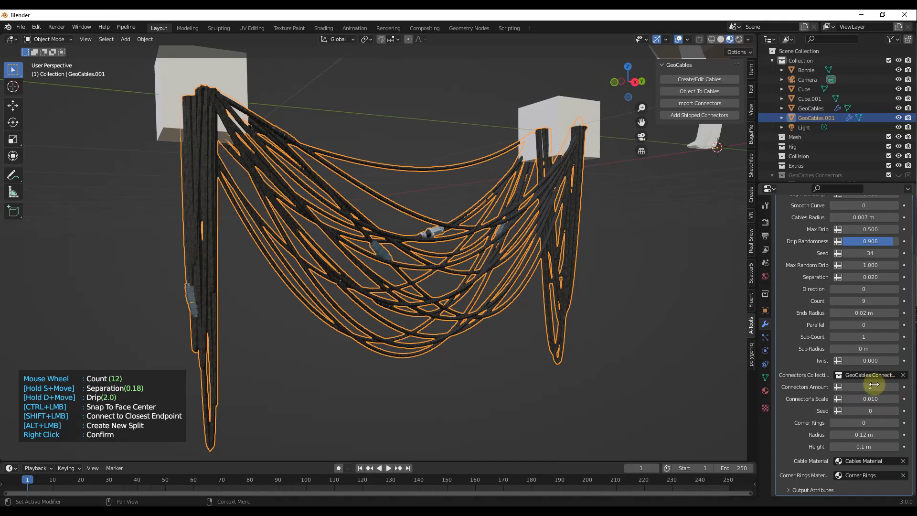
{"action": "left_click_drag", "start_coordinate": [877, 386], "coordinate": [883, 386]}
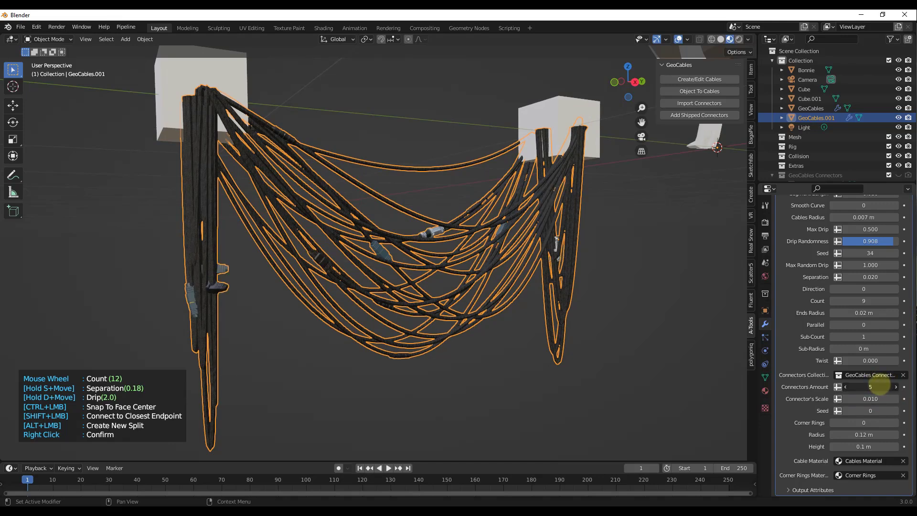
{"action": "left_click_drag", "start_coordinate": [882, 386], "coordinate": [870, 386]}
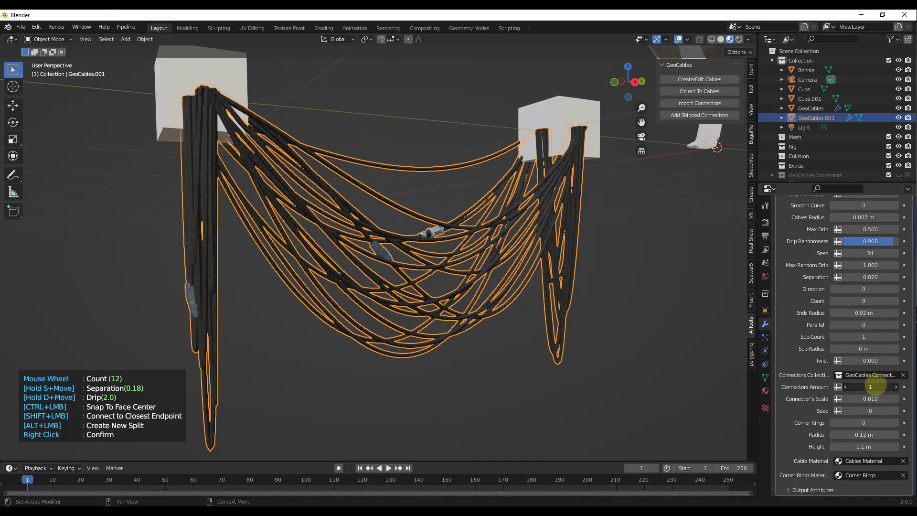
{"action": "left_click", "coordinate": [693, 115]}
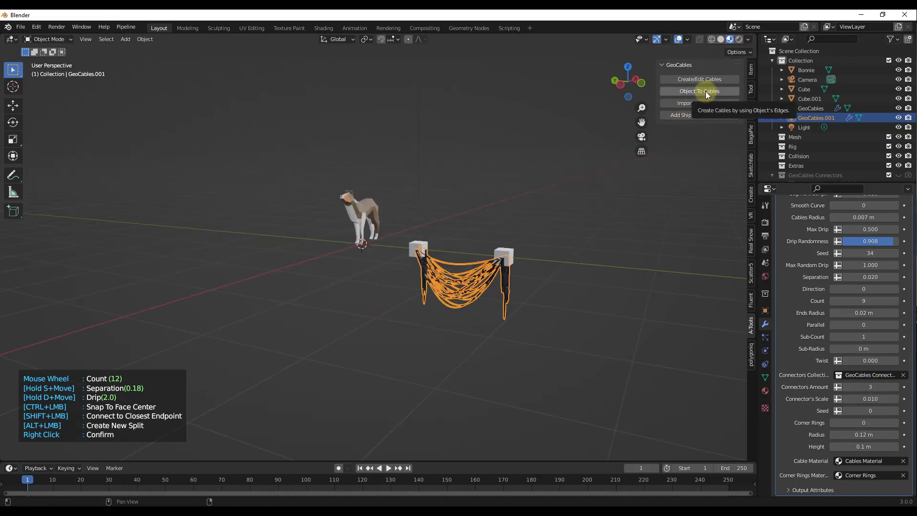
Add a plane and move it along the Y axis beside the first cable bundle
{"action": "middle_click_drag", "start_coordinate": [483, 271], "coordinate": [514, 285]}
{"action": "key", "text": "shift+a"}
{"action": "mouse_move", "coordinate": [513, 285]}
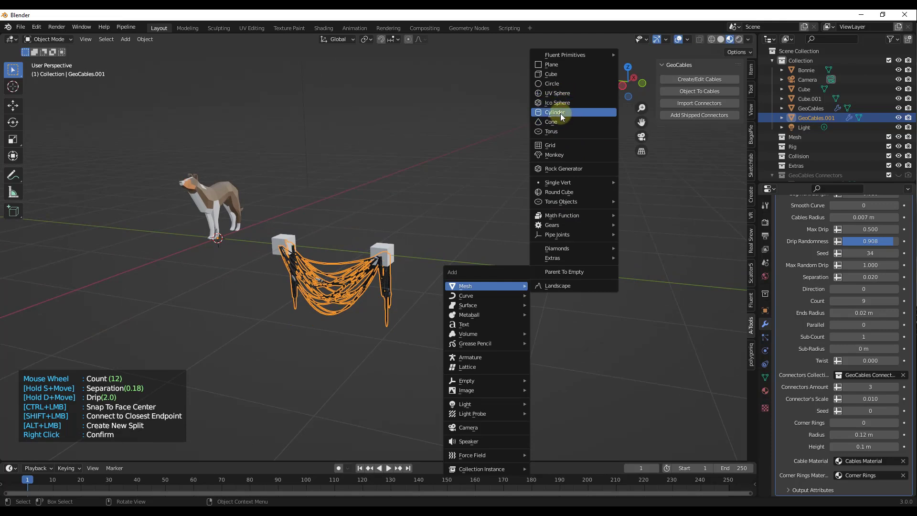
{"action": "left_click", "coordinate": [561, 65]}
{"action": "key", "text": "g"}
{"action": "key", "text": "y"}
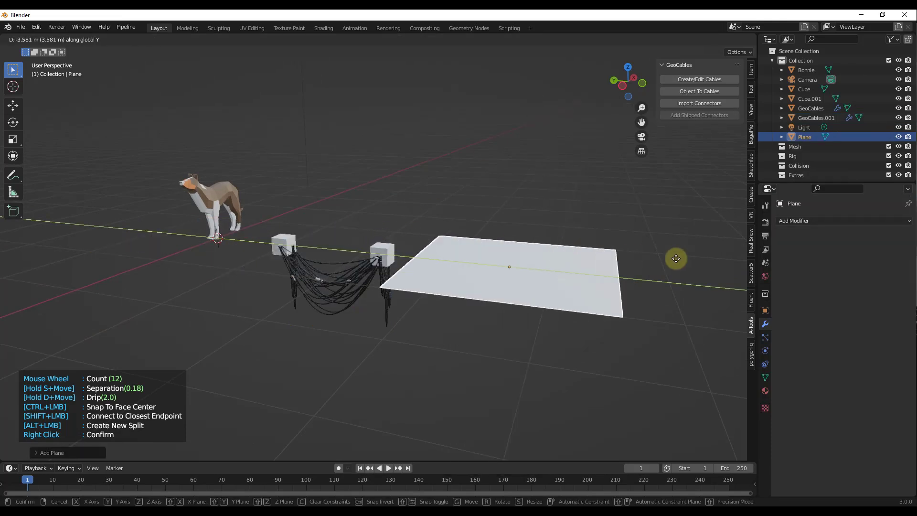
{"action": "left_click", "coordinate": [676, 258]}
Subdivide the plane in Edit Mode, adjusting the number of cuts
{"action": "key", "text": "Tab"}
{"action": "middle_click_drag", "start_coordinate": [641, 286], "coordinate": [613, 279]}
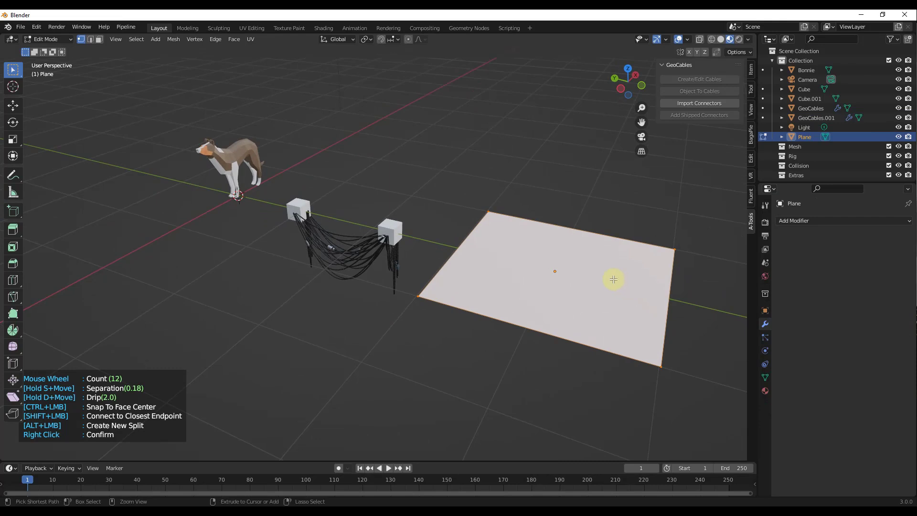
{"action": "right_click", "coordinate": [609, 281]}
{"action": "left_click", "coordinate": [563, 283]}
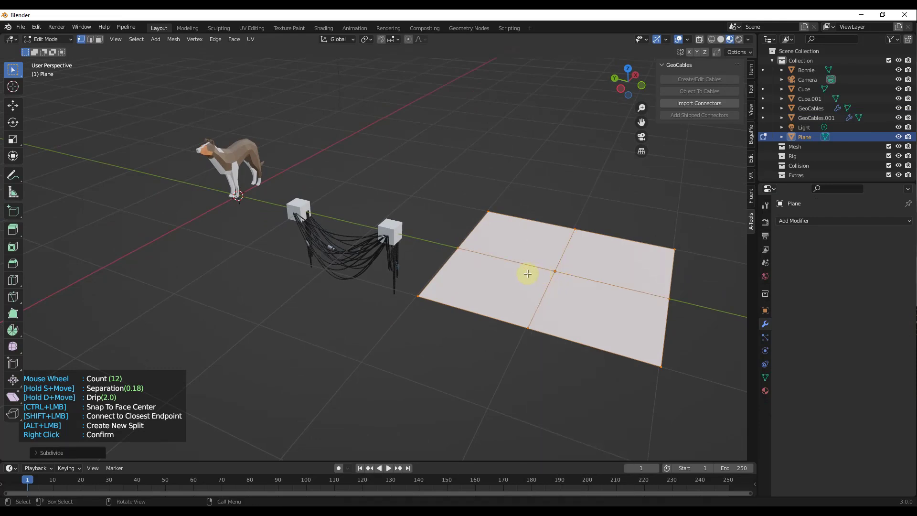
{"action": "left_click", "coordinate": [34, 454]}
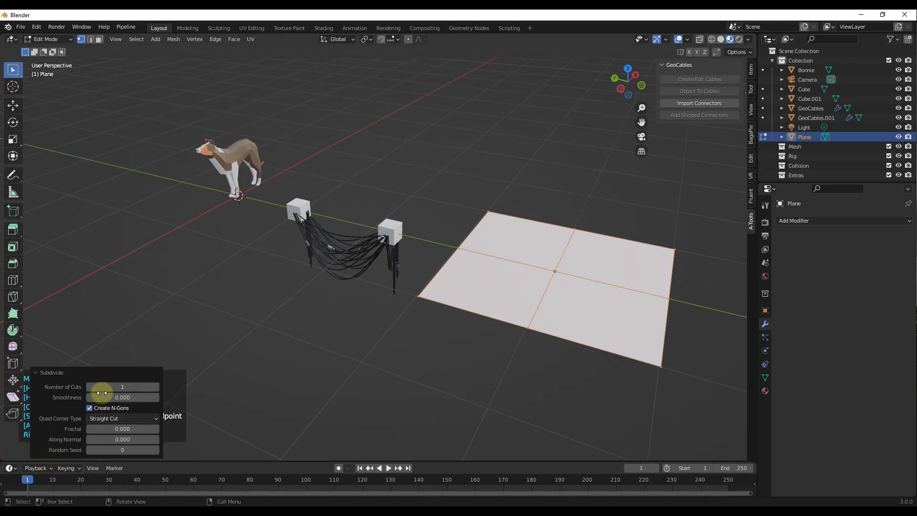
{"action": "left_click", "coordinate": [156, 387]}
{"action": "key", "text": "Tab"}
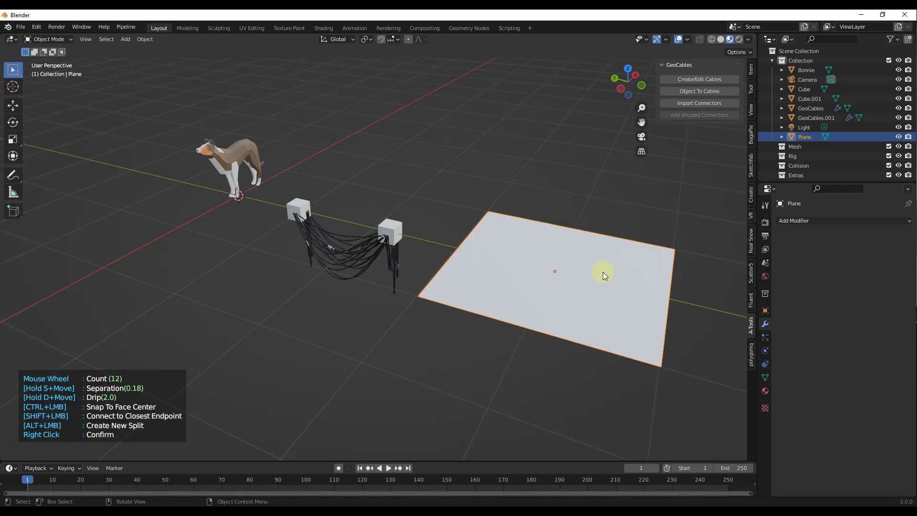
Convert the plane into GeoCables with Object To Cables and lower Max Drip to 0.350
{"action": "scroll", "coordinate": [673, 293], "scroll_direction": "up", "scroll_amount": 3}
{"action": "scroll", "coordinate": [606, 297], "scroll_direction": "down", "scroll_amount": 2}
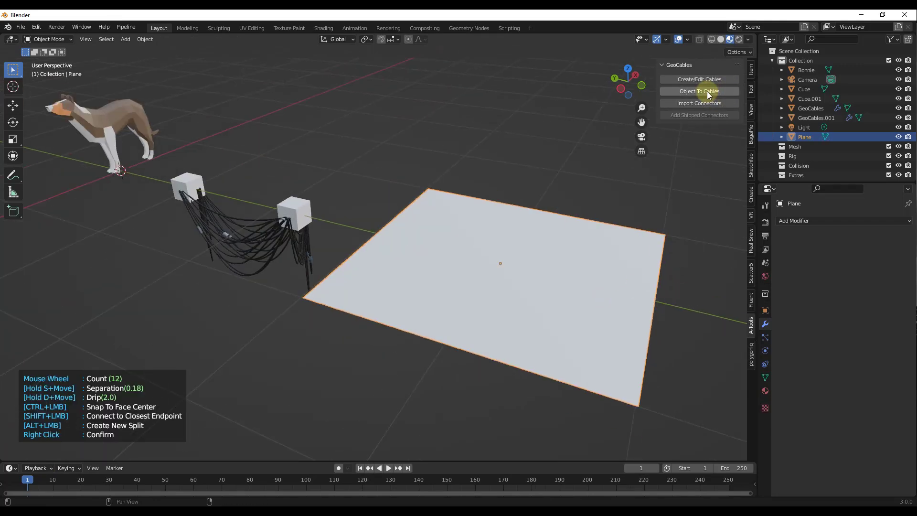
{"action": "left_click", "coordinate": [708, 91]}
{"action": "middle_click_drag", "start_coordinate": [600, 211], "coordinate": [588, 308]}
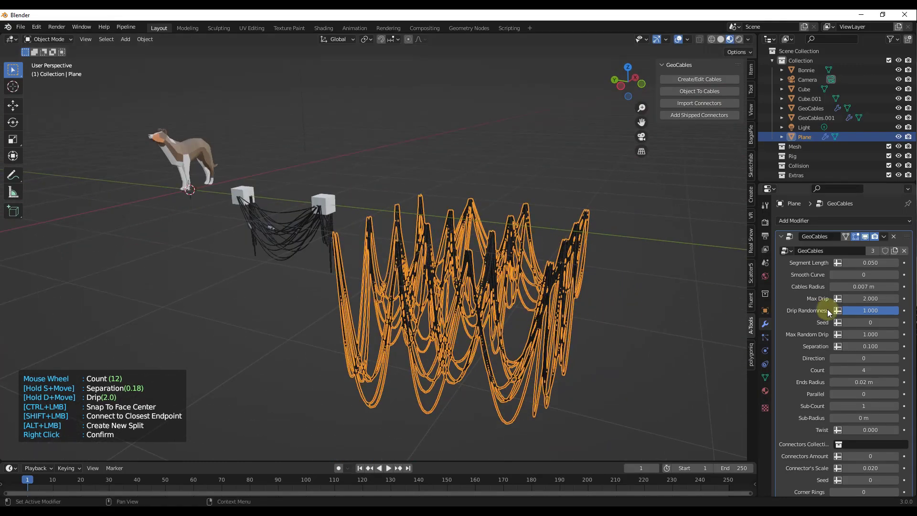
{"action": "left_click_drag", "start_coordinate": [868, 299], "coordinate": [774, 304]}
{"action": "middle_click_drag", "start_coordinate": [436, 246], "coordinate": [532, 271]}
Add a second plane and move it along the Y axis
{"action": "key", "text": "shift+a"}
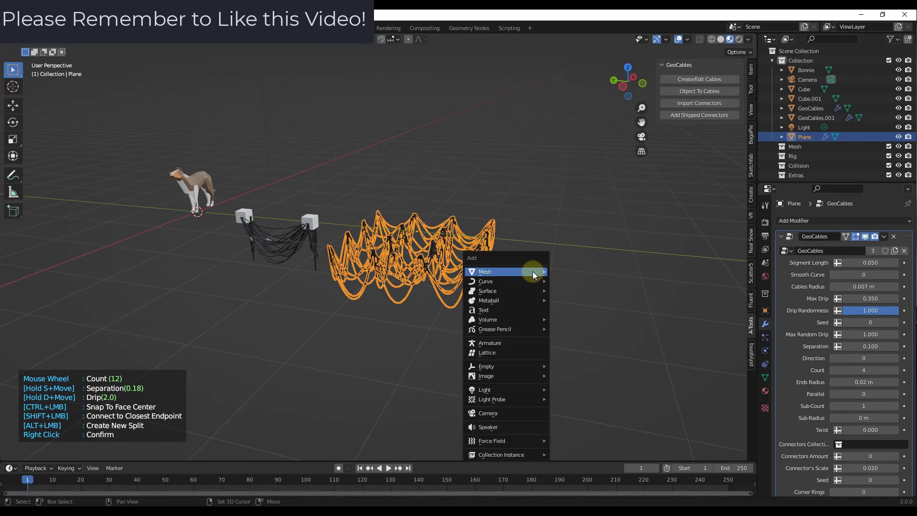
{"action": "mouse_move", "coordinate": [532, 271]}
{"action": "left_click", "coordinate": [575, 50]}
{"action": "key", "text": "g"}
{"action": "key", "text": "y"}
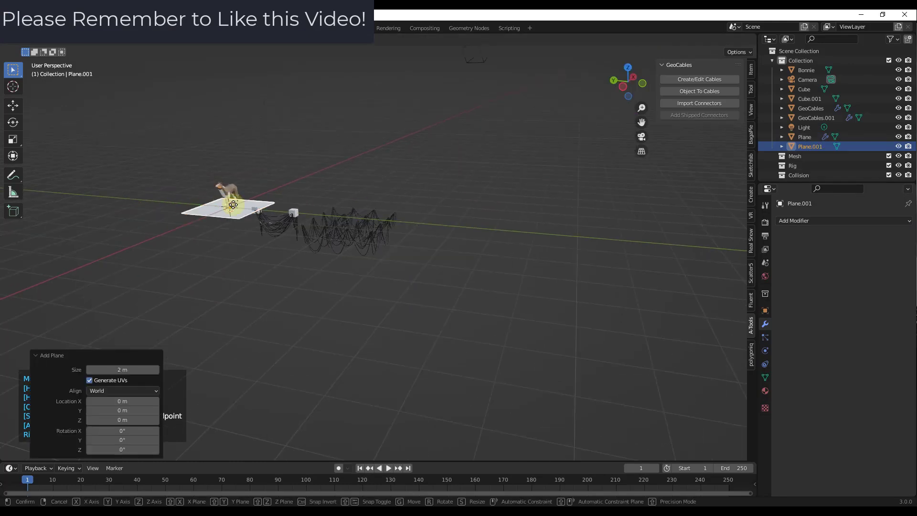
{"action": "left_click", "coordinate": [681, 99]}
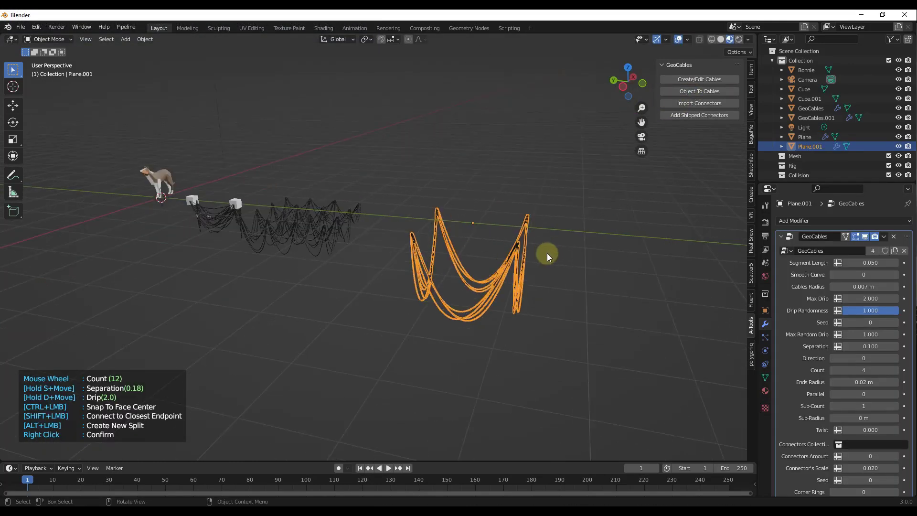
Move the second plane's far right corner vertex along X, then Y, then X again
{"action": "scroll", "coordinate": [399, 205], "scroll_direction": "up", "scroll_amount": 5}
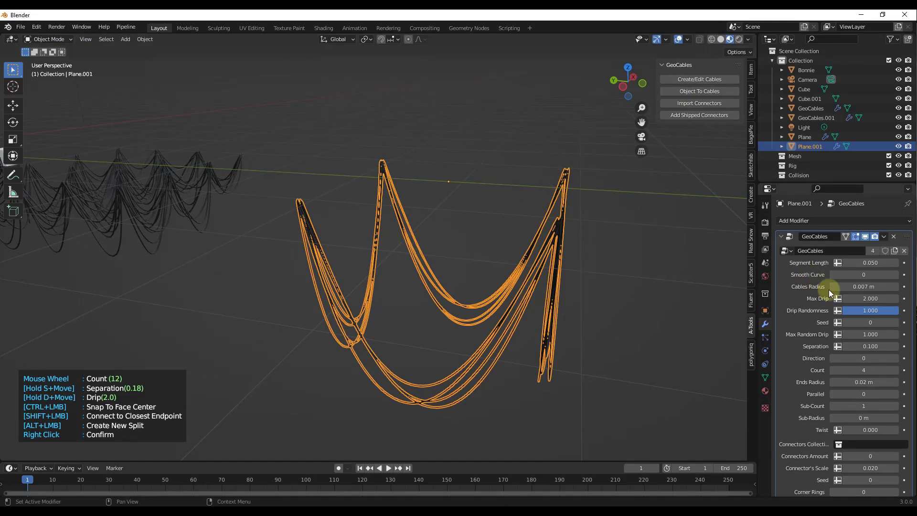
{"action": "key", "text": "Tab"}
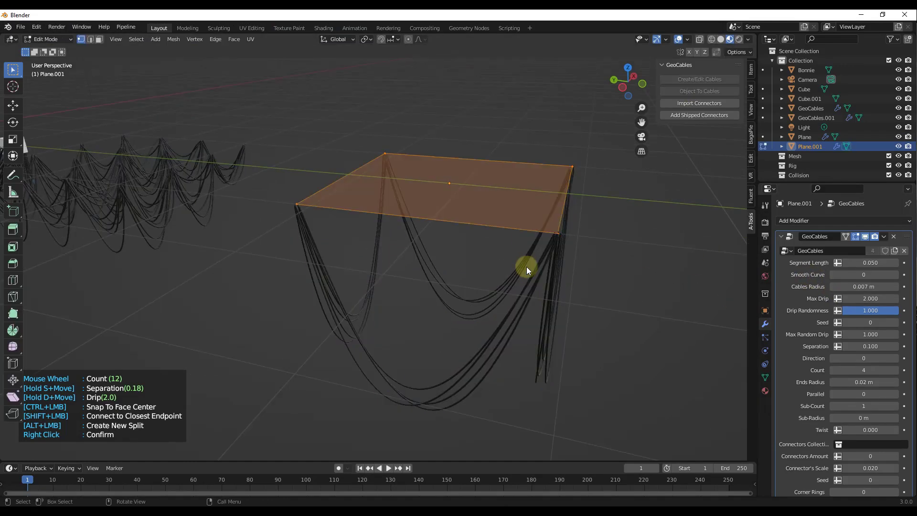
{"action": "middle_click_drag", "start_coordinate": [523, 265], "coordinate": [557, 140]}
{"action": "left_click", "coordinate": [573, 156]}
{"action": "key", "text": "g"}
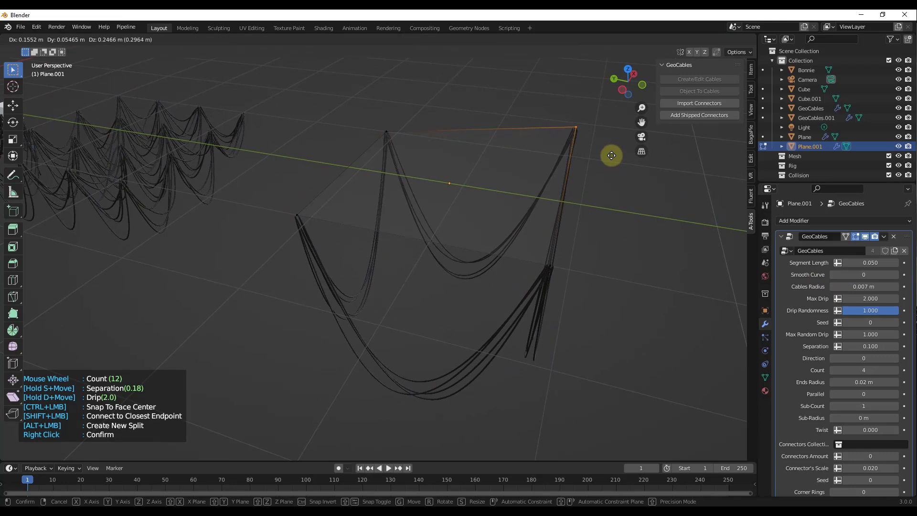
{"action": "key", "text": "x"}
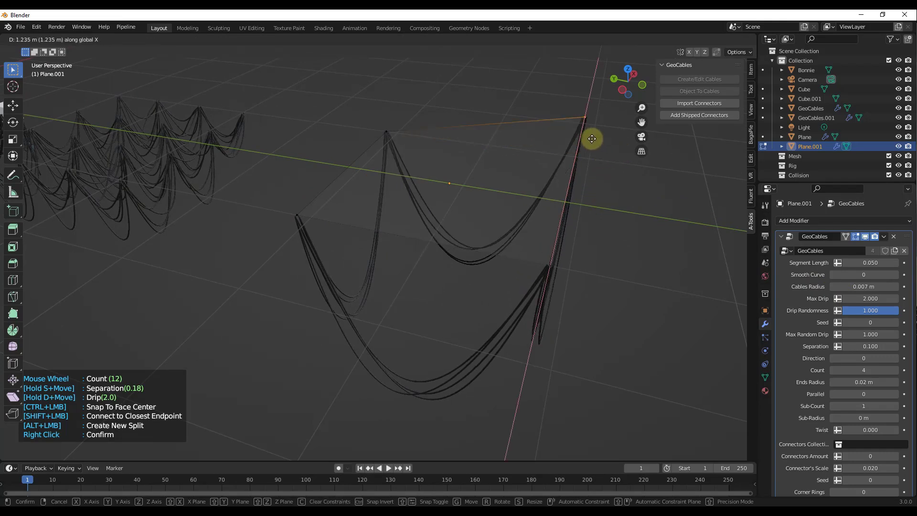
{"action": "left_click", "coordinate": [587, 139]}
{"action": "key", "text": "g"}
{"action": "key", "text": "y"}
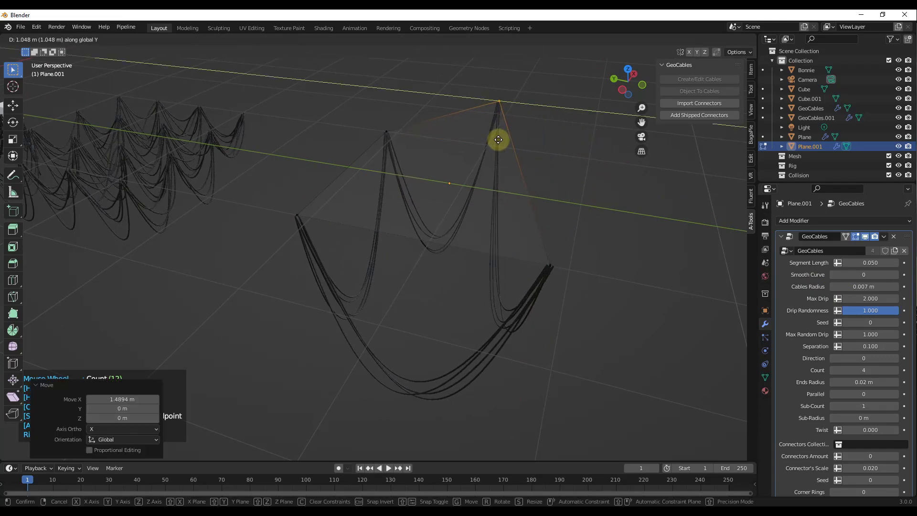
{"action": "left_click", "coordinate": [521, 154]}
{"action": "key", "text": "g"}
{"action": "key", "text": "x"}
{"action": "left_click", "coordinate": [492, 209]}
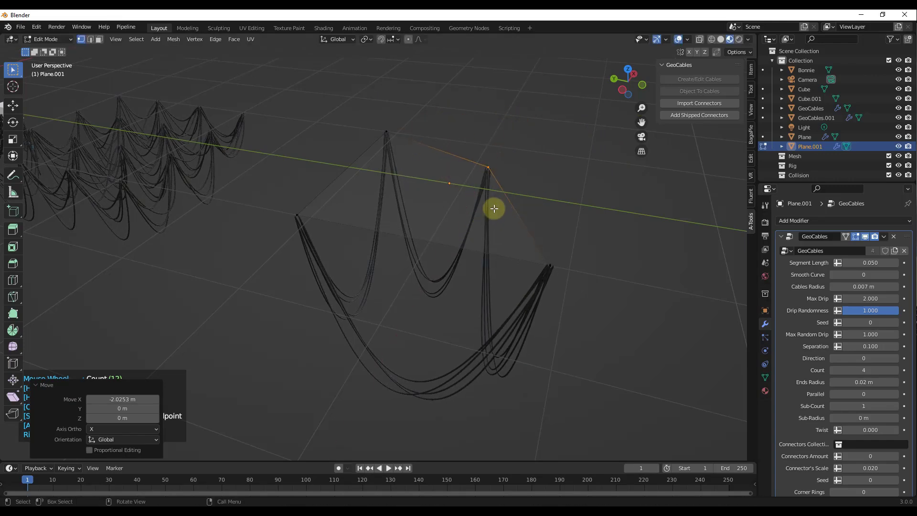
Lower the cables' Max Drip from 2.000 to 0.710
{"action": "scroll", "coordinate": [512, 231], "scroll_direction": "down", "scroll_amount": 2}
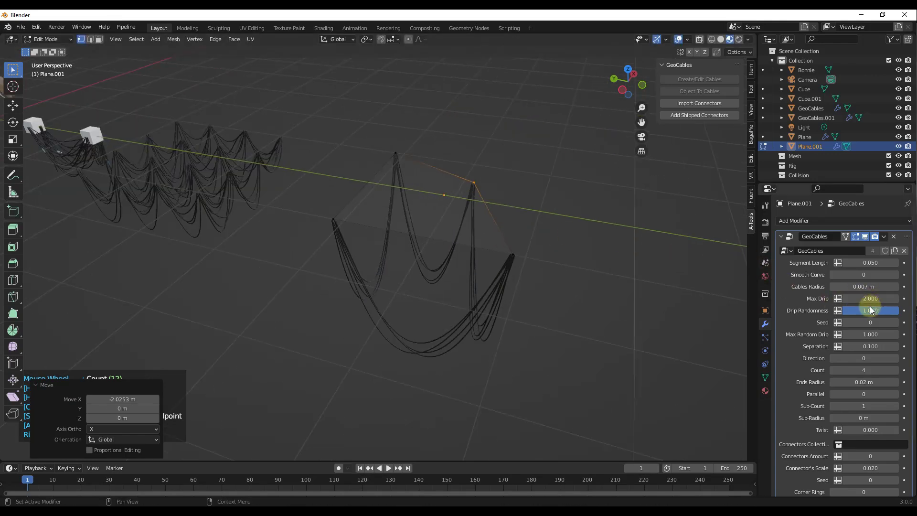
{"action": "left_click_drag", "start_coordinate": [864, 297], "coordinate": [795, 299]}
{"action": "middle_click_drag", "start_coordinate": [512, 258], "coordinate": [597, 253]}
{"action": "scroll", "coordinate": [549, 248], "scroll_direction": "down", "scroll_amount": 3}
{"action": "scroll", "coordinate": [424, 230], "scroll_direction": "up", "scroll_amount": 3}
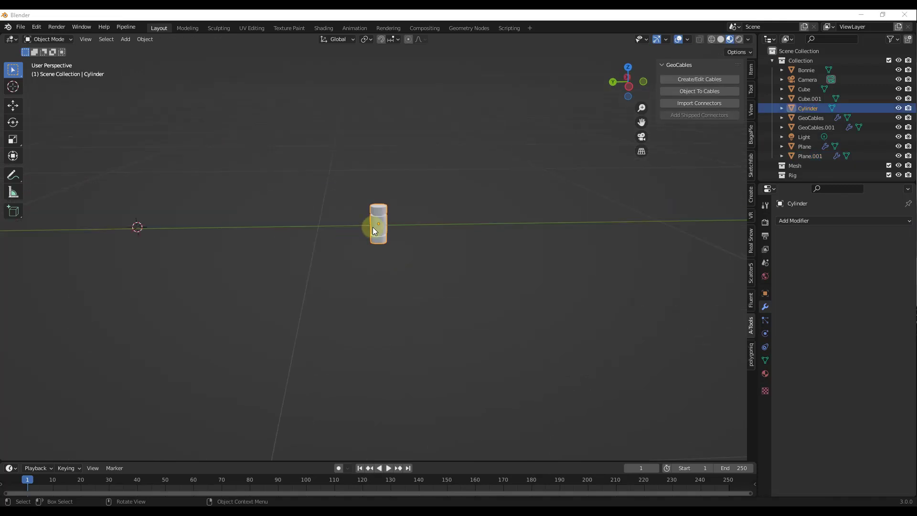
Create a new collection under Scene Collection and name it CustomConnectors
{"action": "scroll", "coordinate": [375, 226], "scroll_direction": "up", "scroll_amount": 5}
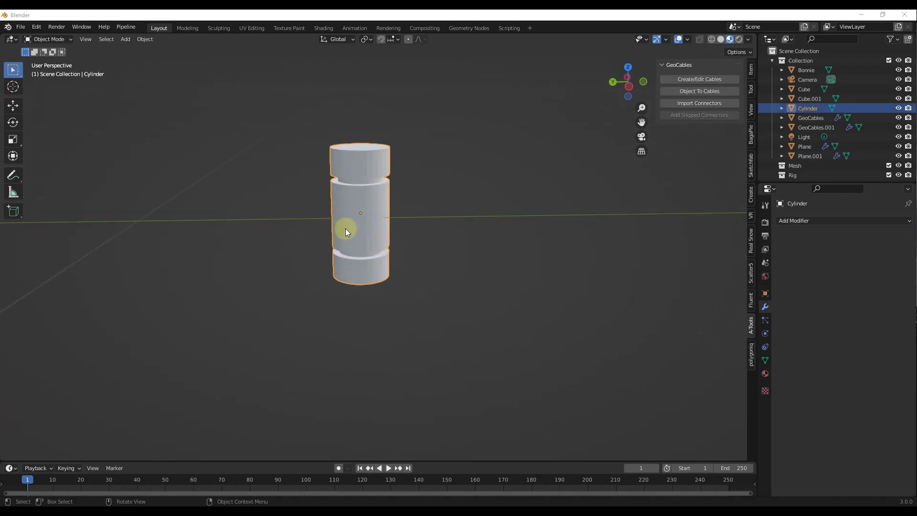
{"action": "scroll", "coordinate": [368, 229], "scroll_direction": "down", "scroll_amount": 2}
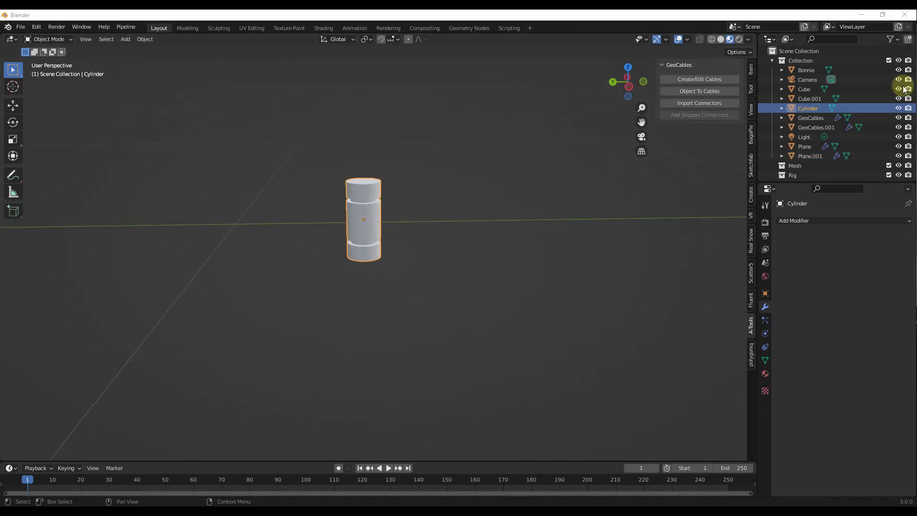
{"action": "right_click", "coordinate": [790, 52]}
{"action": "left_click", "coordinate": [791, 52]}
{"action": "scroll", "coordinate": [821, 97], "scroll_direction": "down", "scroll_amount": 2}
{"action": "left_click", "coordinate": [800, 174]}
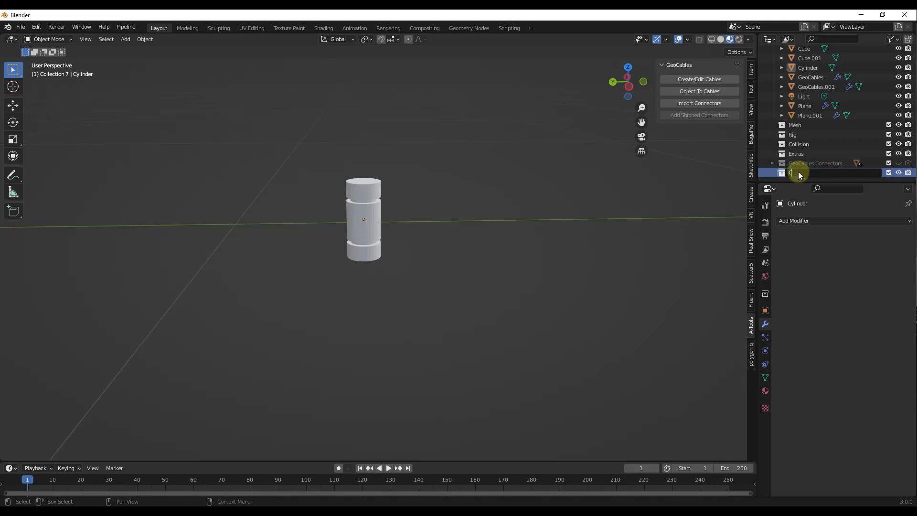
{"action": "type", "text": "CustomConnectors"}
{"action": "key", "text": "Return"}
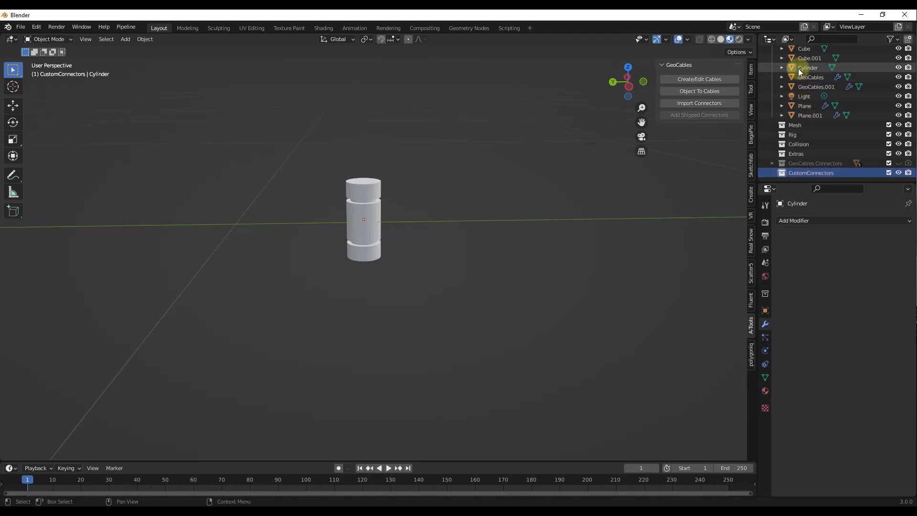
Move the Cylinder object into the CustomConnectors collection
{"action": "left_click_drag", "start_coordinate": [796, 68], "coordinate": [801, 176]}
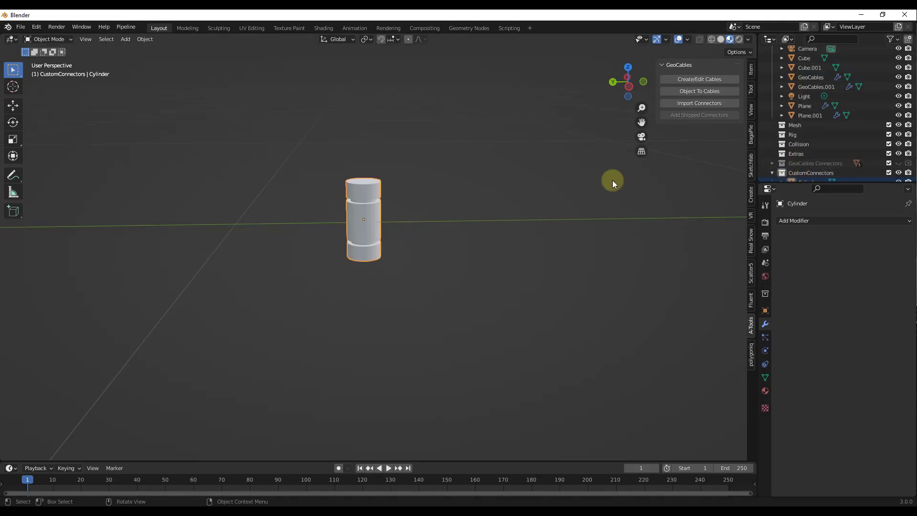
{"action": "scroll", "coordinate": [603, 167], "scroll_direction": "down", "scroll_amount": 10}
{"action": "middle_click_drag", "start_coordinate": [603, 167], "coordinate": [383, 265]}
Select the cable bundle and set its Connectors Collection to CustomConnectors
{"action": "left_click", "coordinate": [382, 269]}
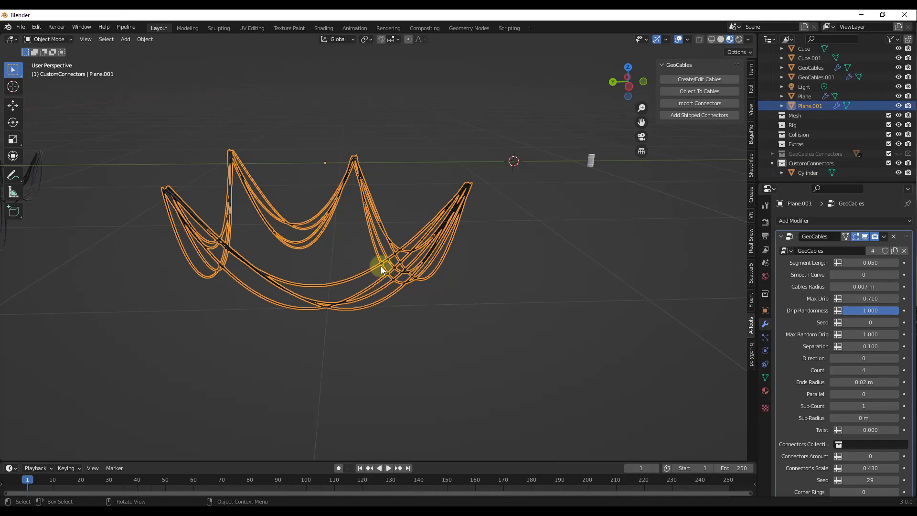
{"action": "scroll", "coordinate": [469, 237], "scroll_direction": "up", "scroll_amount": 2}
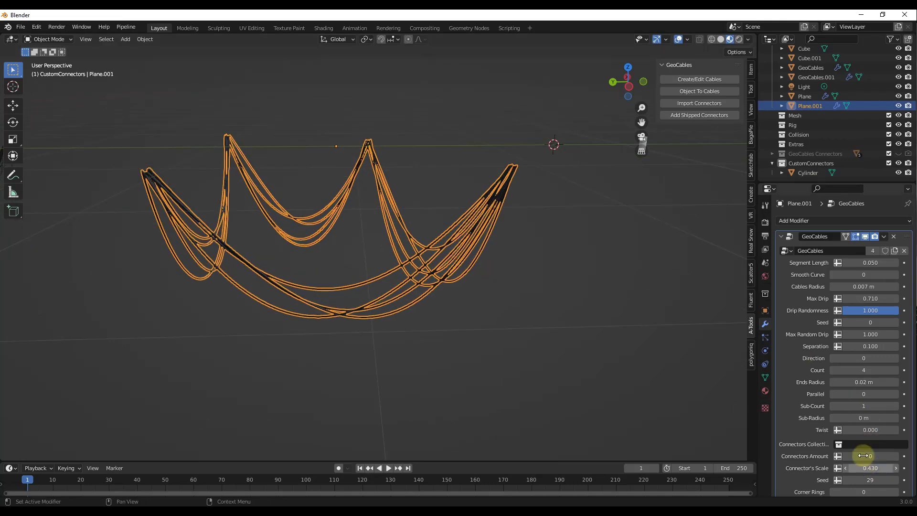
{"action": "left_click", "coordinate": [859, 444]}
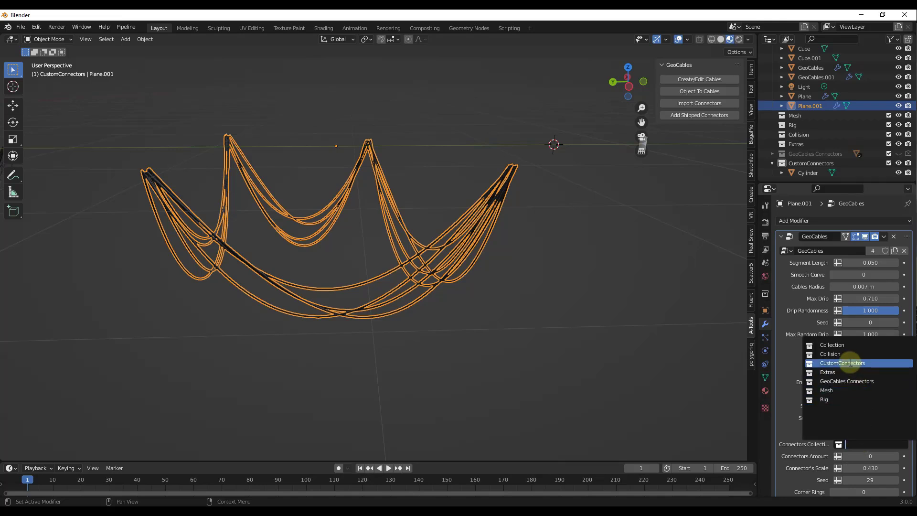
{"action": "left_click", "coordinate": [851, 363]}
Add connectors along the cables and set Connector's Scale to 0.610
{"action": "left_click", "coordinate": [896, 456]}
{"action": "left_click", "coordinate": [896, 456]}
{"action": "left_click", "coordinate": [896, 456]}
{"action": "left_click", "coordinate": [896, 456]}
{"action": "middle_click_drag", "start_coordinate": [424, 239], "coordinate": [354, 213]}
{"action": "left_click_drag", "start_coordinate": [860, 468], "coordinate": [875, 483]}
Set the connector placement Seed to 30
{"action": "middle_click_drag", "start_coordinate": [211, 208], "coordinate": [335, 274]}
{"action": "scroll", "coordinate": [402, 320], "scroll_direction": "up", "scroll_amount": 5}
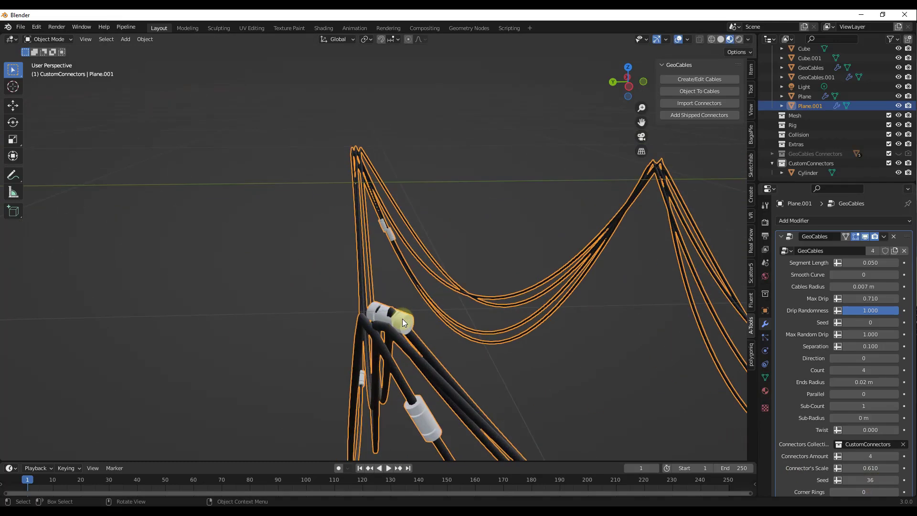
{"action": "scroll", "coordinate": [368, 296], "scroll_direction": "down", "scroll_amount": 10}
{"action": "scroll", "coordinate": [351, 229], "scroll_direction": "up", "scroll_amount": 4}
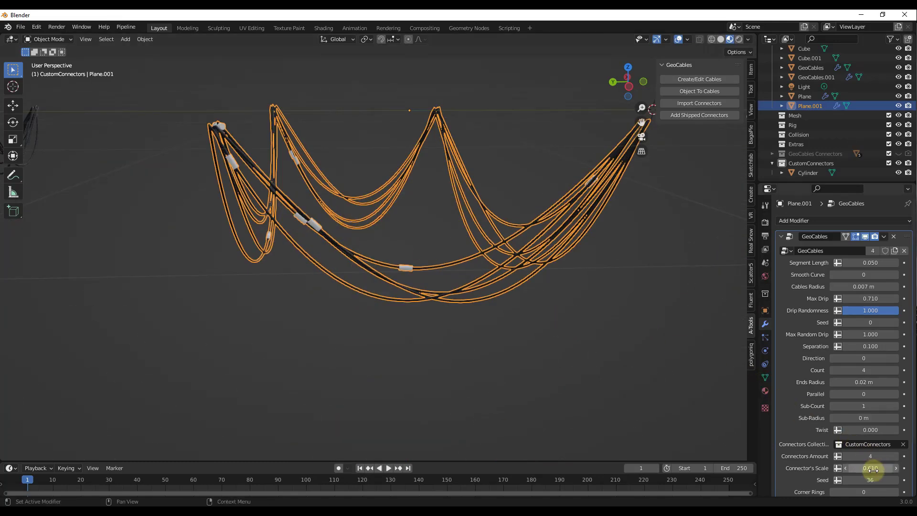
{"action": "left_click_drag", "start_coordinate": [871, 480], "coordinate": [871, 480]}
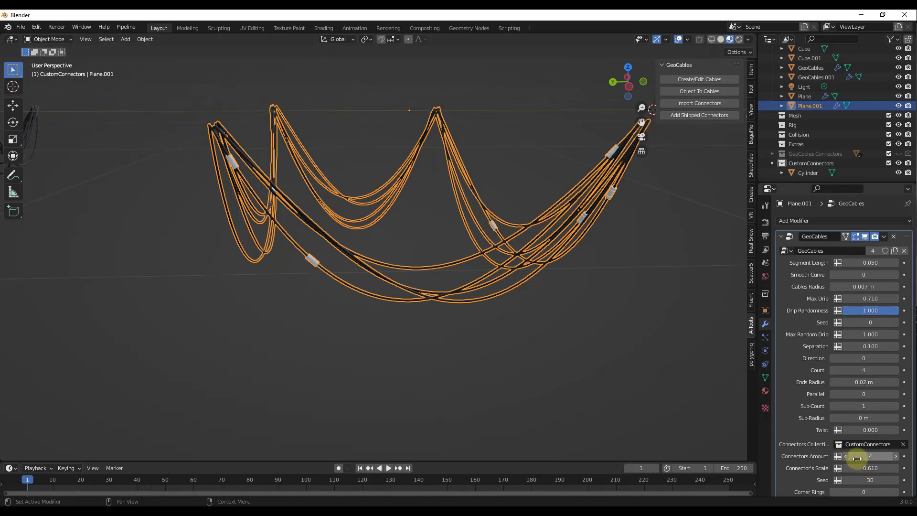
Raise the Connectors Amount to 7 and inspect the cables from a new angle
{"action": "left_click_drag", "start_coordinate": [870, 457], "coordinate": [866, 458]}
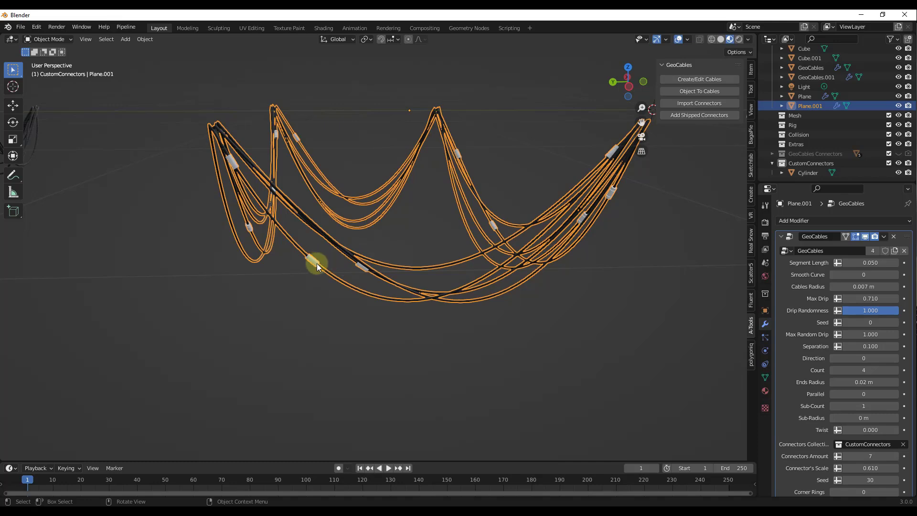
{"action": "scroll", "coordinate": [317, 262], "scroll_direction": "down", "scroll_amount": 3}
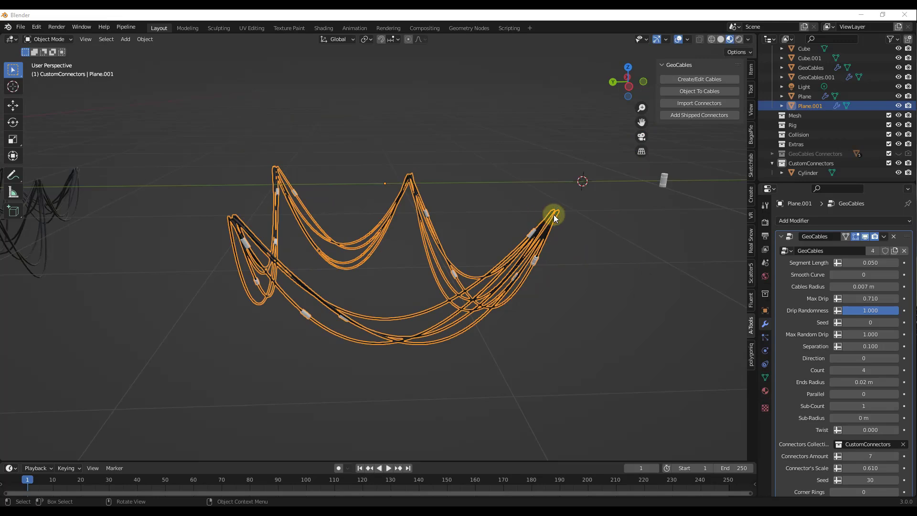
{"action": "scroll", "coordinate": [557, 215], "scroll_direction": "up", "scroll_amount": 8}
{"action": "scroll", "coordinate": [540, 221], "scroll_direction": "down", "scroll_amount": 3}
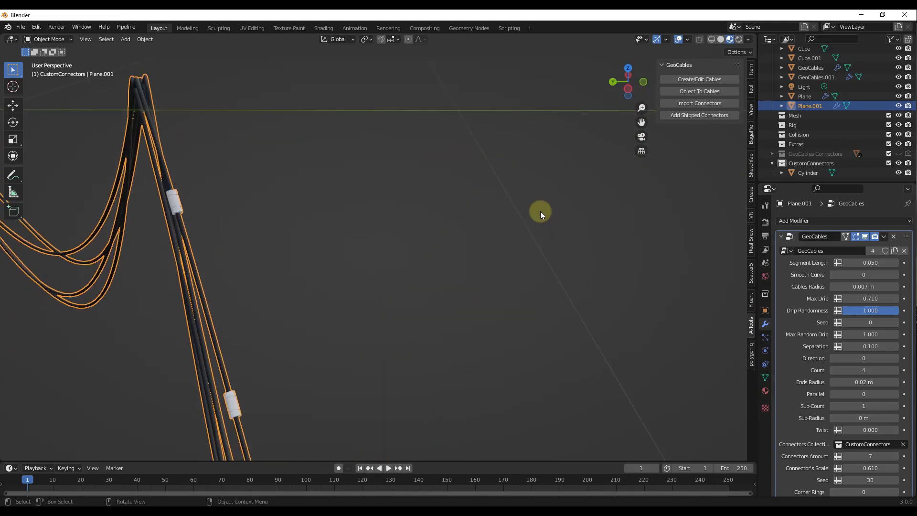
{"action": "scroll", "coordinate": [500, 348], "scroll_direction": "down", "scroll_amount": 3}
{"action": "middle_click_drag", "start_coordinate": [508, 311], "coordinate": [497, 202]}
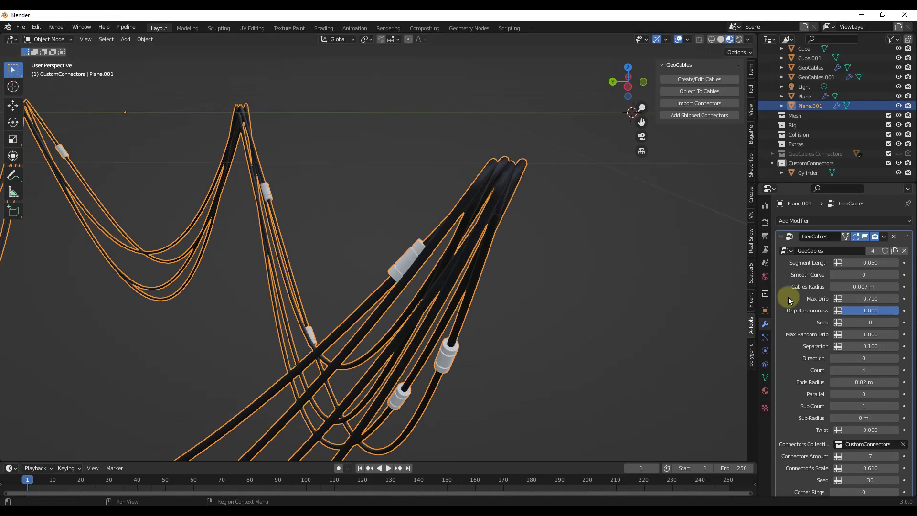
{"action": "scroll", "coordinate": [812, 325], "scroll_direction": "down", "scroll_amount": 3}
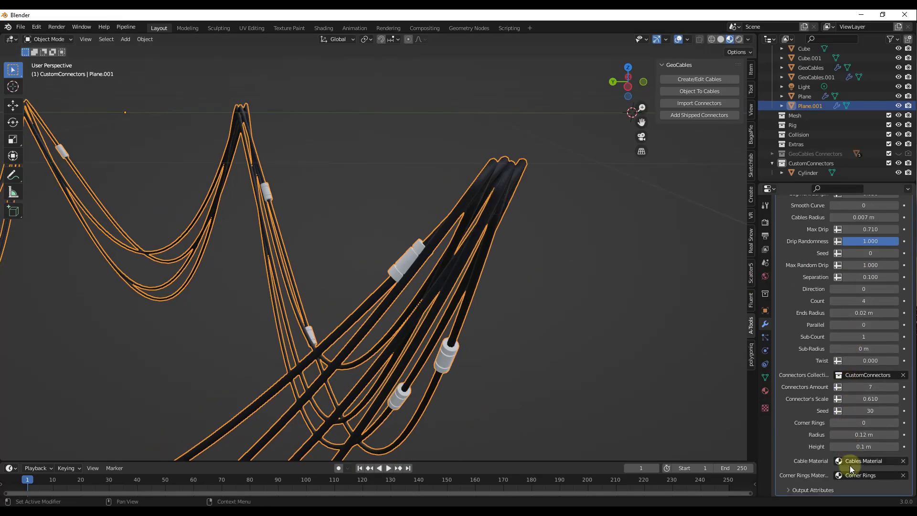
Set Corner Rings to 1, with ring radius 0.07 m and height 0.06 m
{"action": "left_click", "coordinate": [896, 423]}
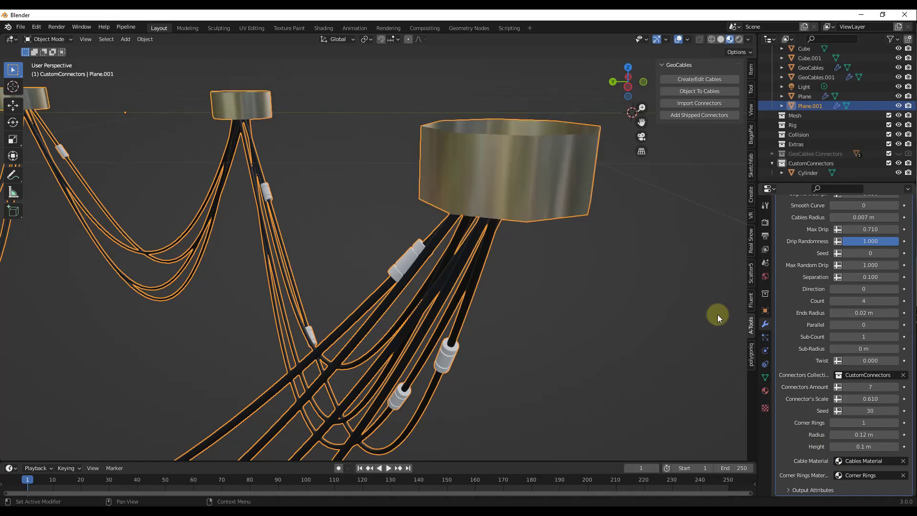
{"action": "scroll", "coordinate": [528, 171], "scroll_direction": "down", "scroll_amount": 5}
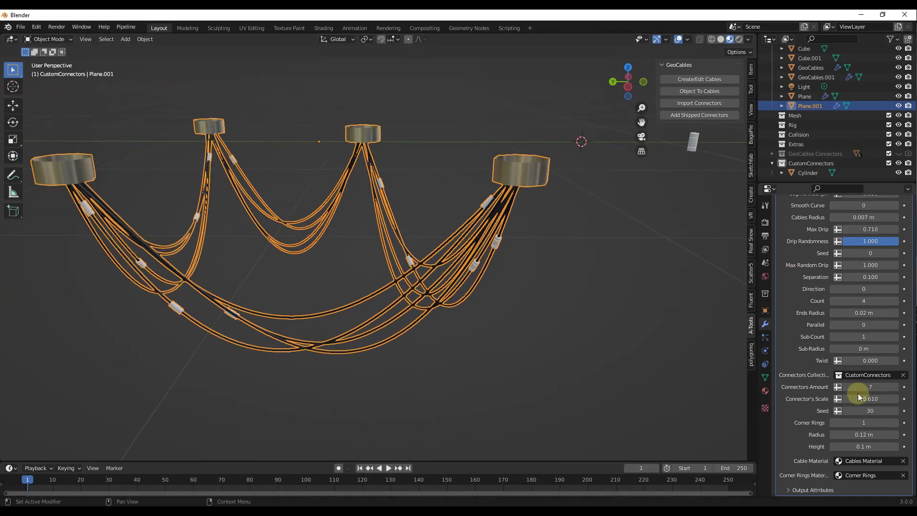
{"action": "left_click_drag", "start_coordinate": [877, 435], "coordinate": [865, 436]}
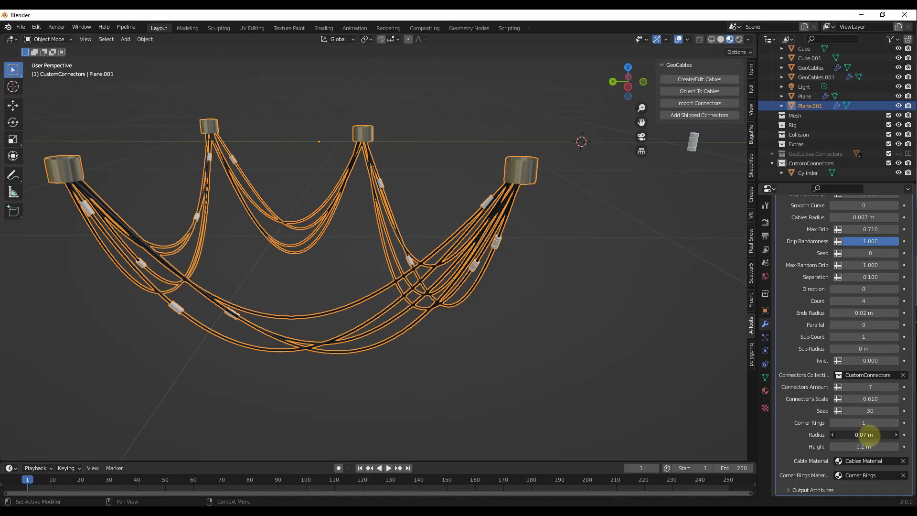
{"action": "left_click_drag", "start_coordinate": [874, 447], "coordinate": [865, 445]}
{"action": "middle_click_drag", "start_coordinate": [543, 322], "coordinate": [532, 289]}
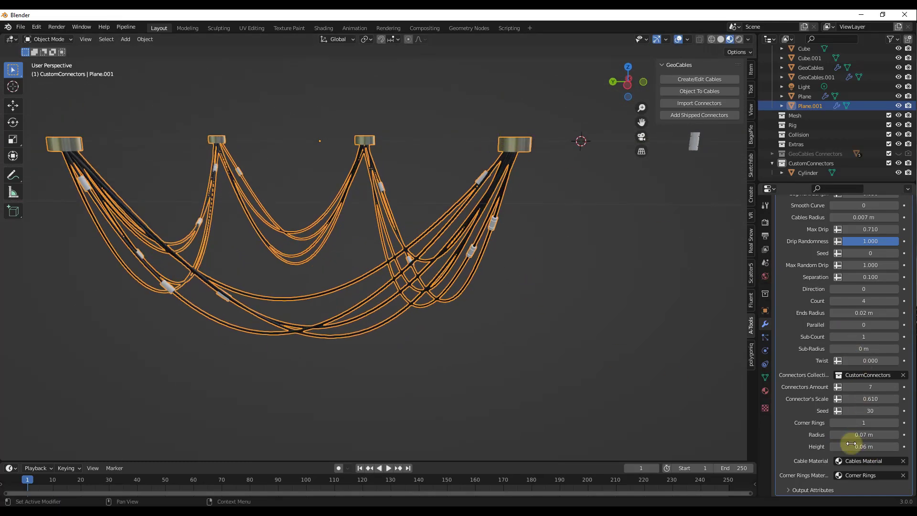
{"action": "scroll", "coordinate": [259, 185], "scroll_direction": "down", "scroll_amount": 2}
{"action": "scroll", "coordinate": [272, 191], "scroll_direction": "up", "scroll_amount": 3}
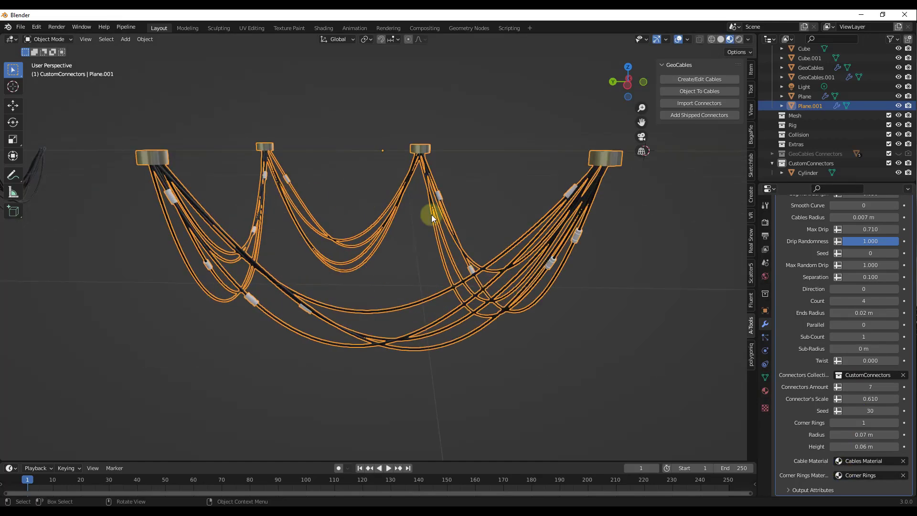